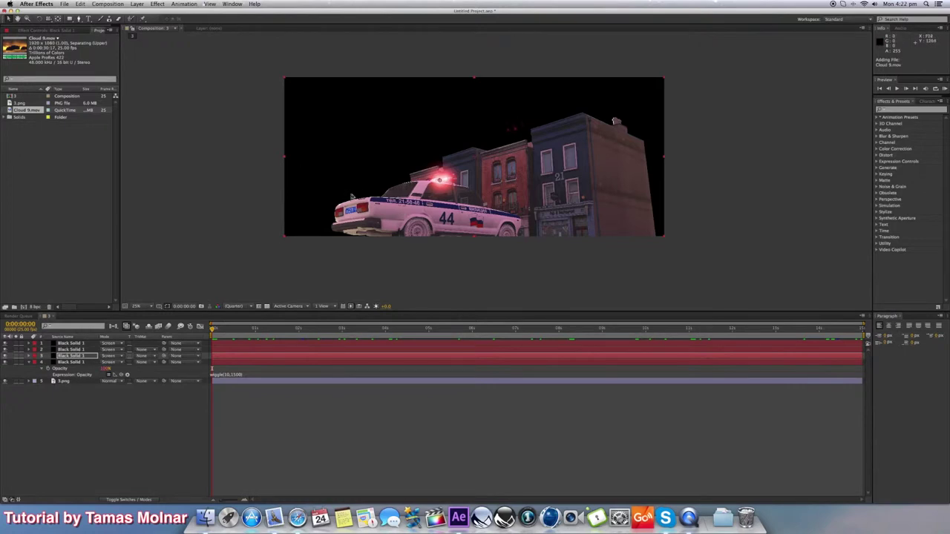
Add Cloud 9.mov to the comp, scale it to 221%, and place it below 3.png behind the buildings
{"action": "key", "text": "Return"}
{"action": "key", "text": "Return"}
{"action": "left_click_drag", "start_coordinate": [26, 113], "coordinate": [478, 151]}
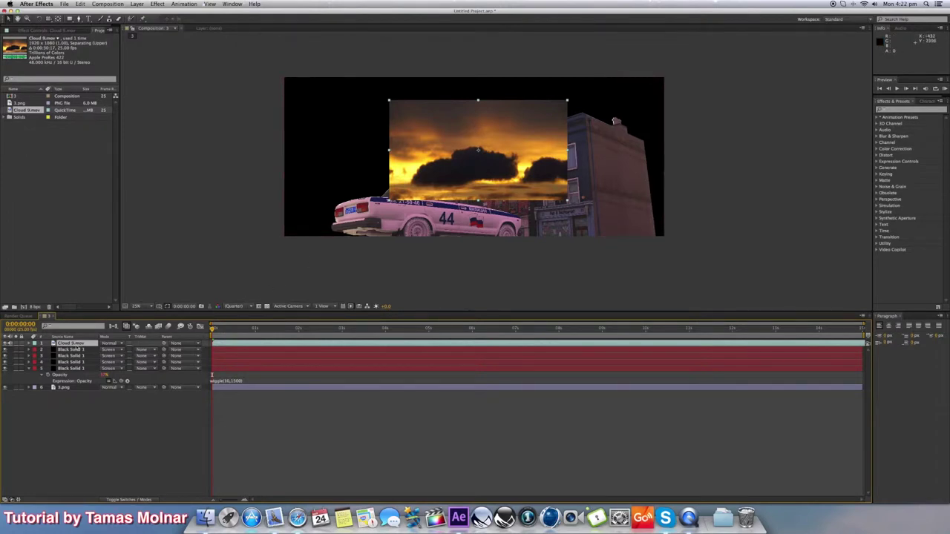
{"action": "key", "text": "s"}
{"action": "left_click_drag", "start_coordinate": [111, 351], "coordinate": [151, 351]}
{"action": "left_click_drag", "start_coordinate": [80, 344], "coordinate": [84, 408]}
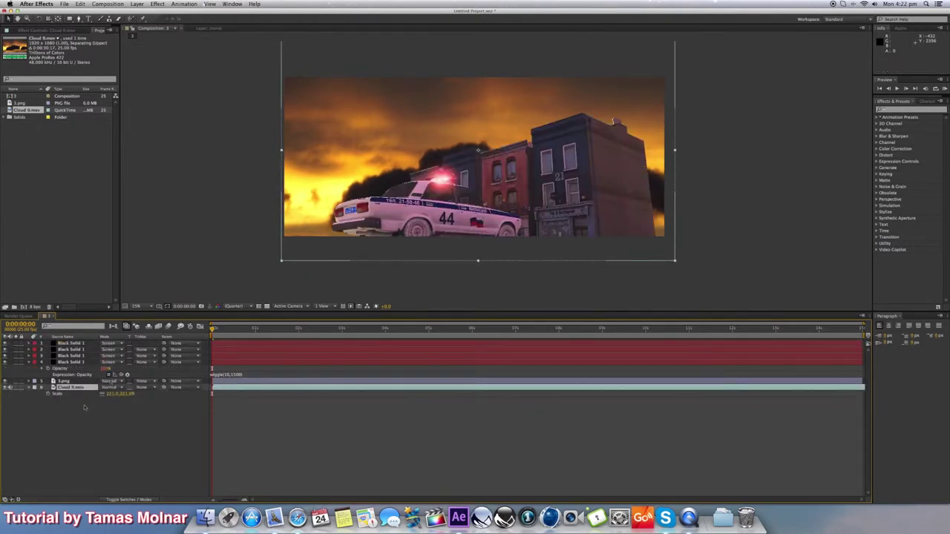
{"action": "left_click_drag", "start_coordinate": [524, 188], "coordinate": [412, 145]}
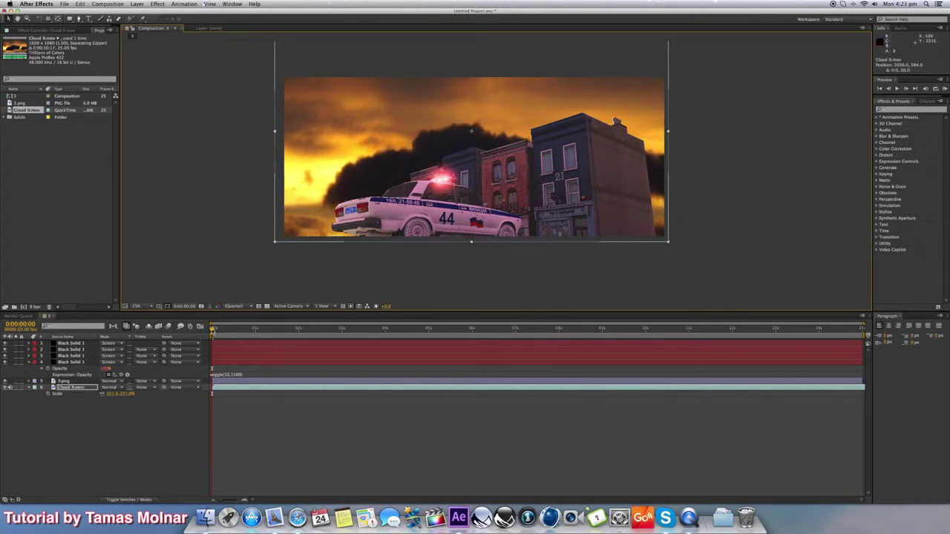
Preview the composite with the smoky sky, then return to the start of the comp
{"action": "left_click", "coordinate": [213, 330]}
{"action": "key", "text": "space"}
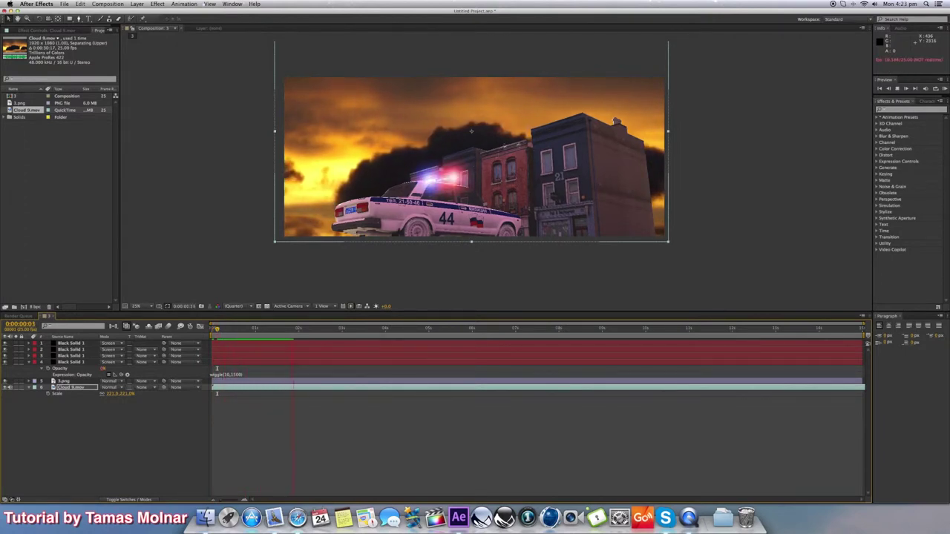
{"action": "key", "text": "space"}
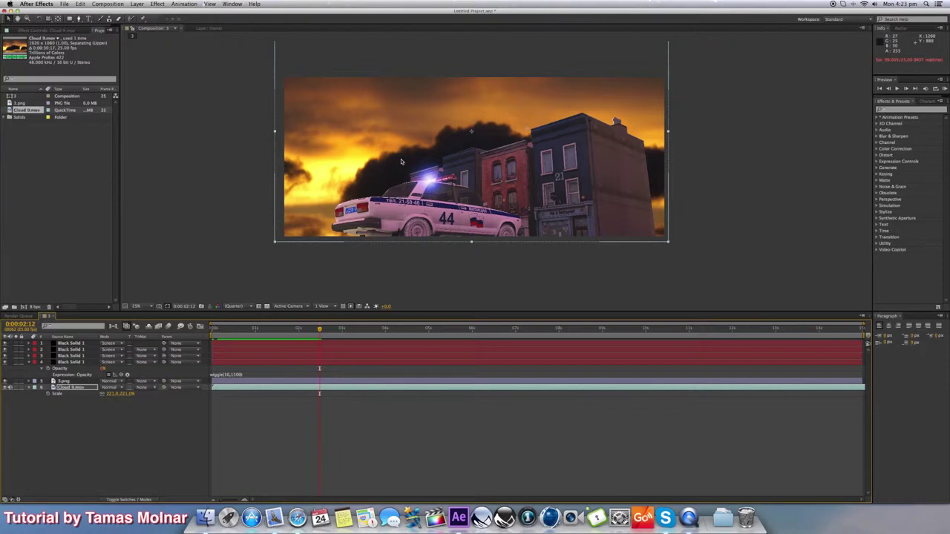
{"action": "key", "text": "Home"}
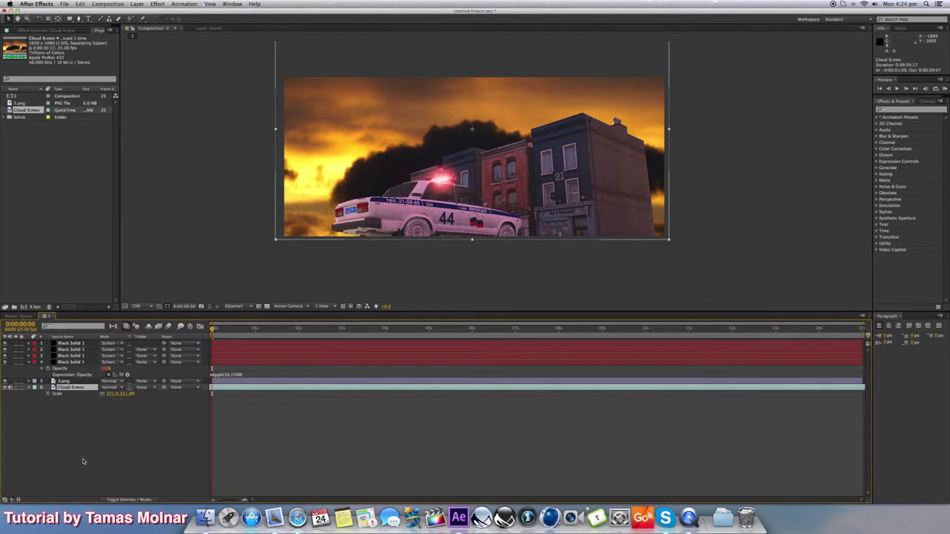
Apply Gaussian Blur from Effects & Presets to the Cloud 9.mov layer
{"action": "left_click", "coordinate": [66, 389]}
{"action": "left_click", "coordinate": [899, 111]}
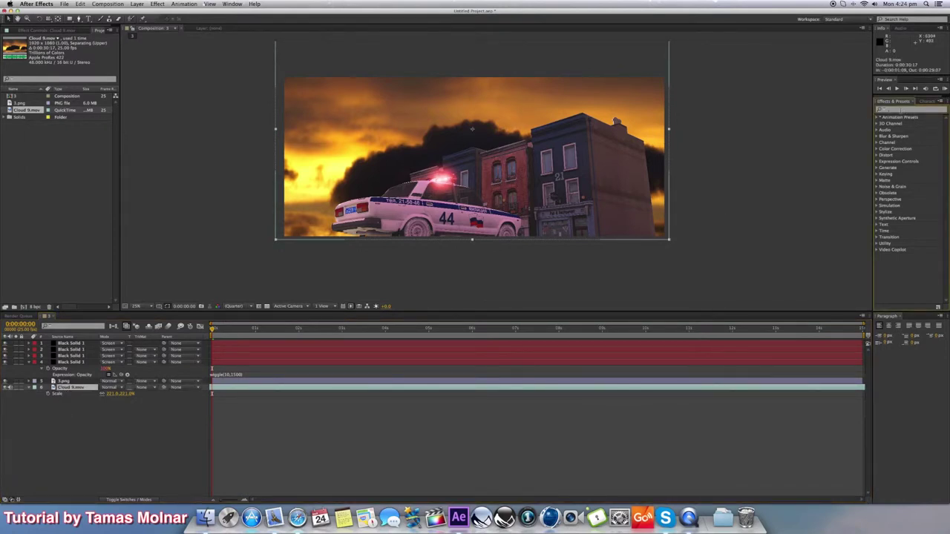
{"action": "type", "text": "gauss"}
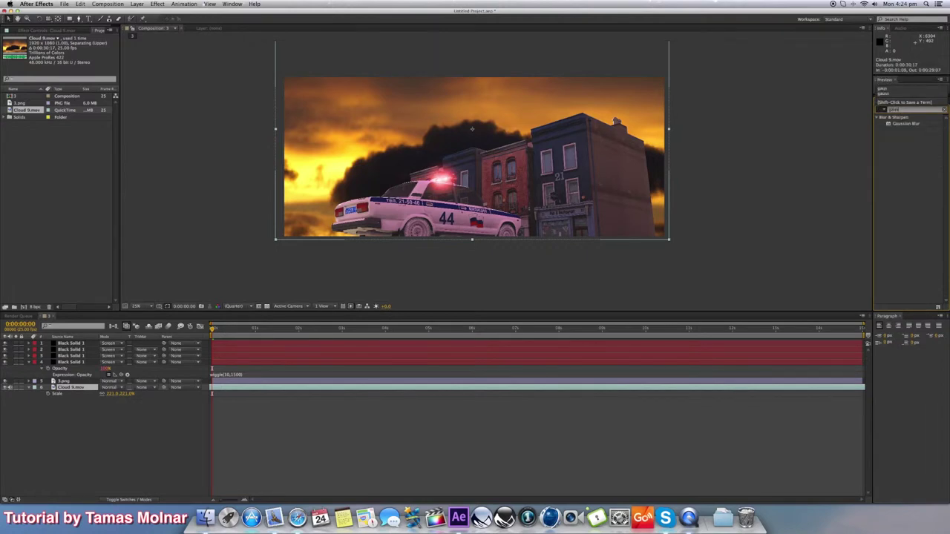
{"action": "left_click", "coordinate": [904, 129]}
{"action": "left_click_drag", "start_coordinate": [904, 126], "coordinate": [75, 390]}
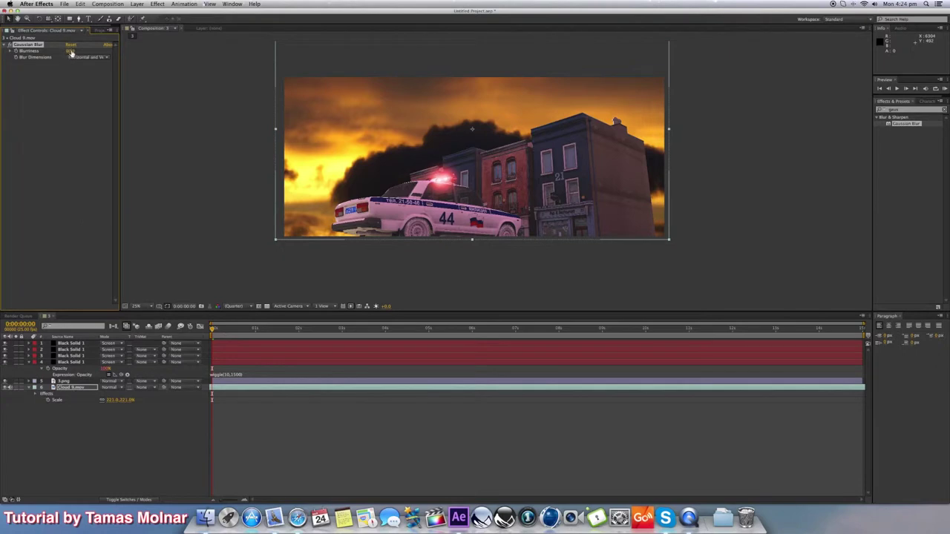
Raise the clouds' blurriness slightly and check the softened smoke on the timeline
{"action": "left_click_drag", "start_coordinate": [69, 51], "coordinate": [83, 72]}
{"action": "mouse_move", "coordinate": [215, 334]}
{"action": "left_mouse_down"}
{"action": "mouse_move", "coordinate": [340, 336]}
{"action": "mouse_move", "coordinate": [208, 335]}
{"action": "left_mouse_up"}
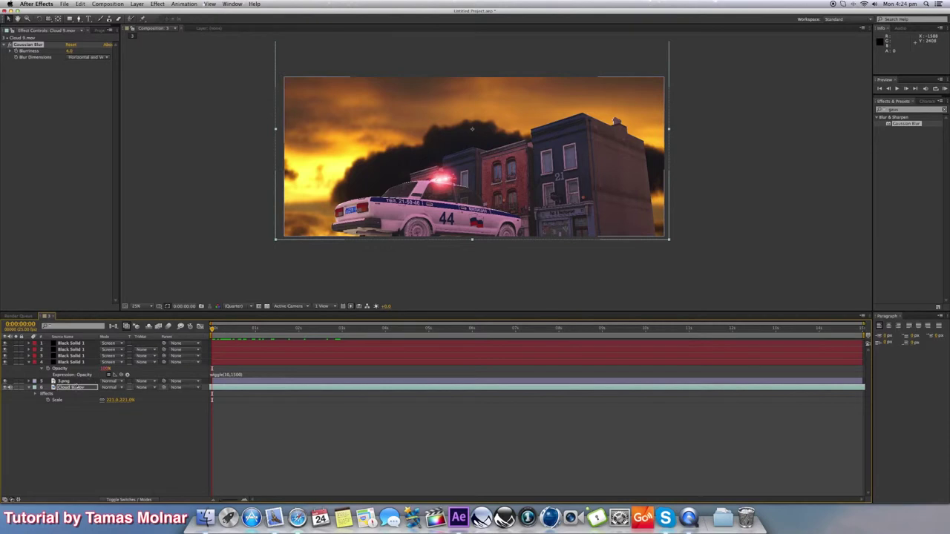
{"action": "left_click", "coordinate": [64, 381]}
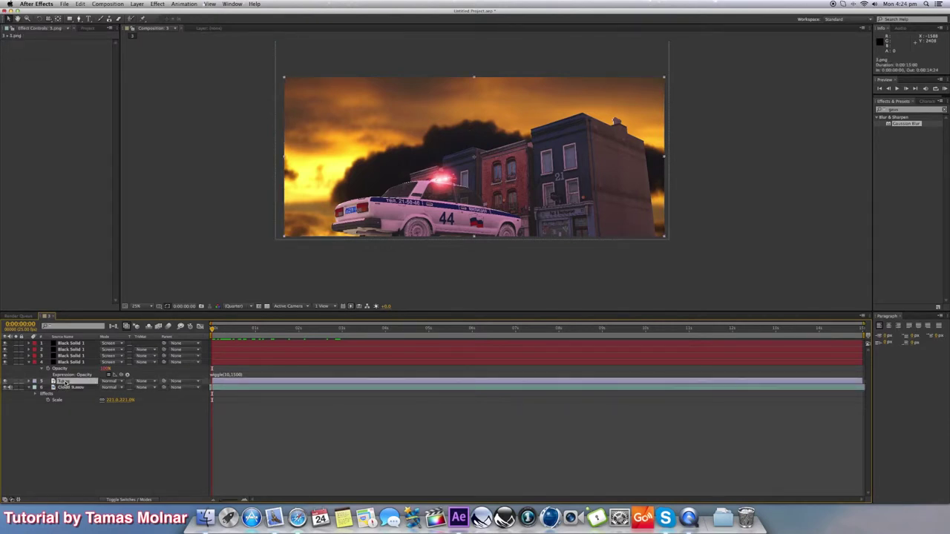
Copy and paste the 3.png layer, then select the new top copy
{"action": "key", "text": "super+c"}
{"action": "key", "text": "super+v"}
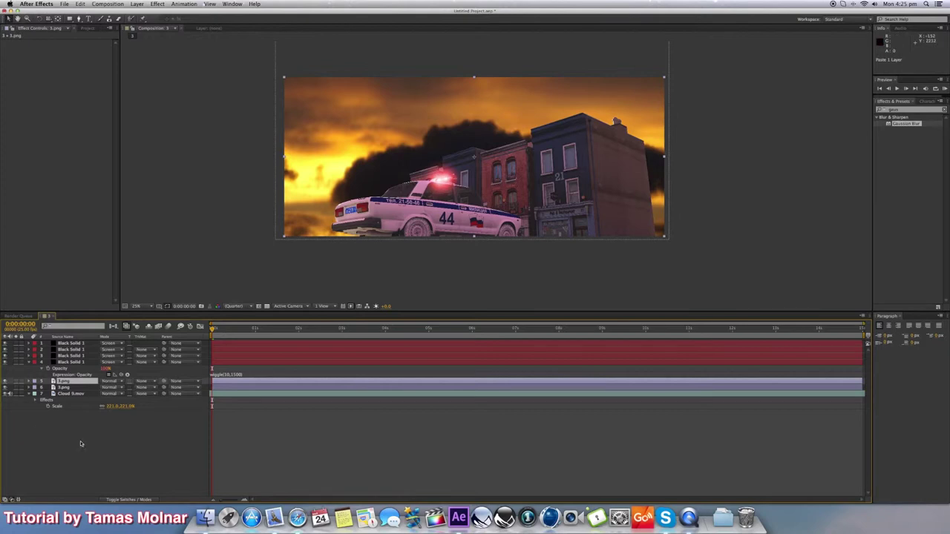
{"action": "left_click", "coordinate": [64, 385]}
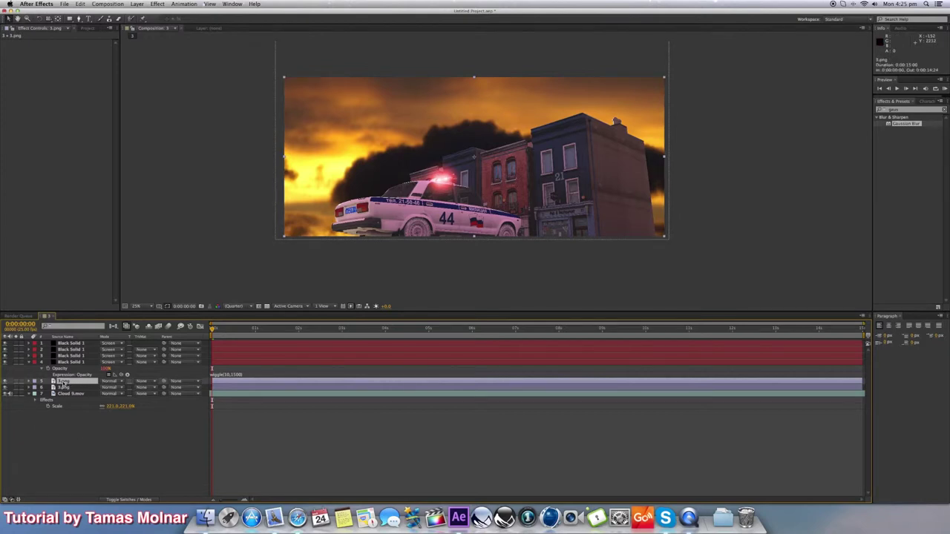
{"action": "left_click", "coordinate": [79, 20]}
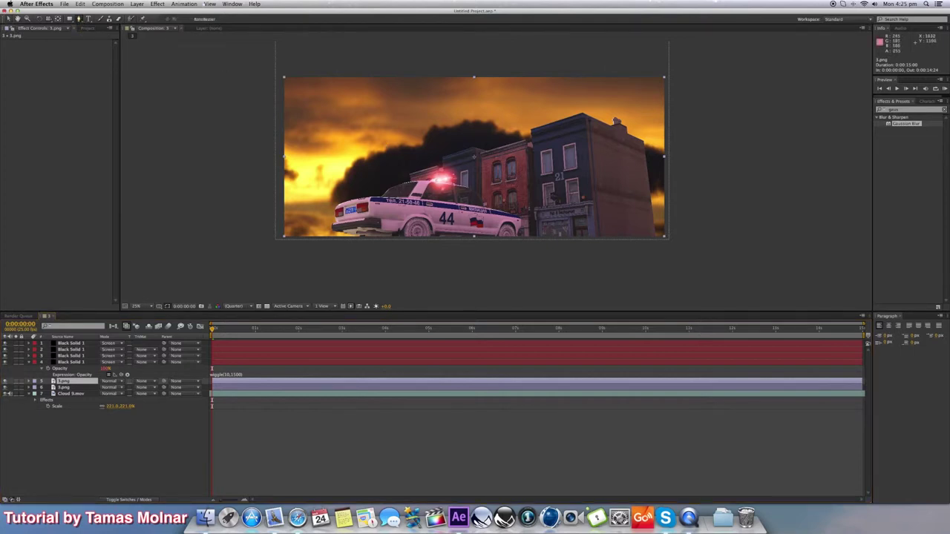
At 50% zoom, trace a Pen mask along the police car's light bar and roofline
{"action": "key", "text": "period"}
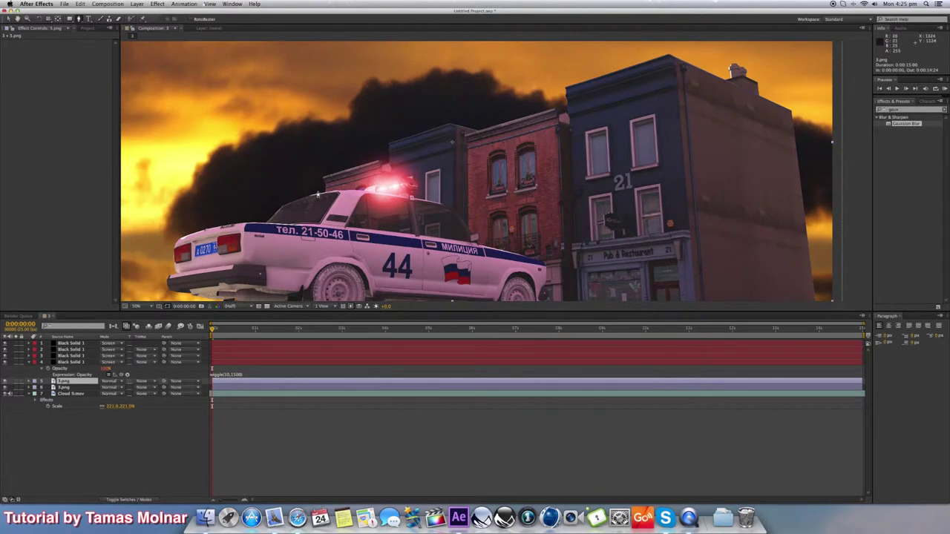
{"action": "left_click", "coordinate": [318, 191]}
{"action": "left_click", "coordinate": [349, 187]}
{"action": "left_click", "coordinate": [368, 183]}
{"action": "left_click", "coordinate": [398, 173]}
{"action": "left_click", "coordinate": [419, 181]}
{"action": "left_click", "coordinate": [443, 190]}
{"action": "left_click", "coordinate": [468, 208]}
{"action": "left_click", "coordinate": [483, 230]}
{"action": "left_click", "coordinate": [496, 241]}
{"action": "left_click", "coordinate": [530, 249]}
{"action": "left_click", "coordinate": [548, 258]}
{"action": "left_click", "coordinate": [564, 267]}
Extend the mask above the right and left buildings and close it around them
{"action": "scroll", "coordinate": [551, 215], "scroll_direction": "down", "scroll_amount": 3}
{"action": "scroll", "coordinate": [551, 215], "scroll_direction": "right", "scroll_amount": 1}
{"action": "left_click", "coordinate": [523, 213]}
{"action": "scroll", "coordinate": [708, 115], "scroll_direction": "up", "scroll_amount": 5}
{"action": "scroll", "coordinate": [707, 115], "scroll_direction": "right", "scroll_amount": 1}
{"action": "left_click", "coordinate": [707, 115]}
{"action": "left_click", "coordinate": [599, 89]}
{"action": "scroll", "coordinate": [579, 96], "scroll_direction": "down", "scroll_amount": 1}
{"action": "scroll", "coordinate": [579, 96], "scroll_direction": "left", "scroll_amount": 3}
{"action": "left_click", "coordinate": [499, 130]}
{"action": "left_click", "coordinate": [390, 157]}
{"action": "left_click", "coordinate": [370, 221]}
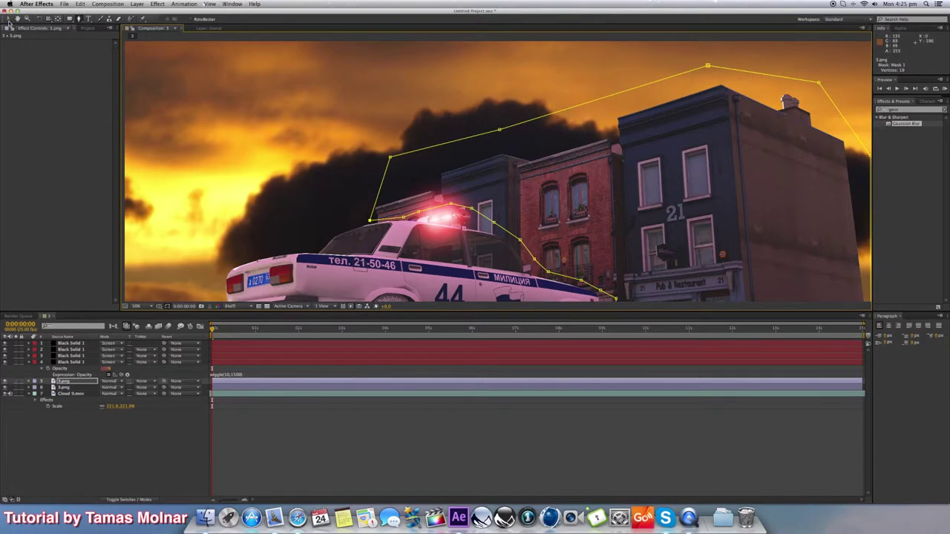
{"action": "left_click_drag", "start_coordinate": [460, 260], "coordinate": [405, 216]}
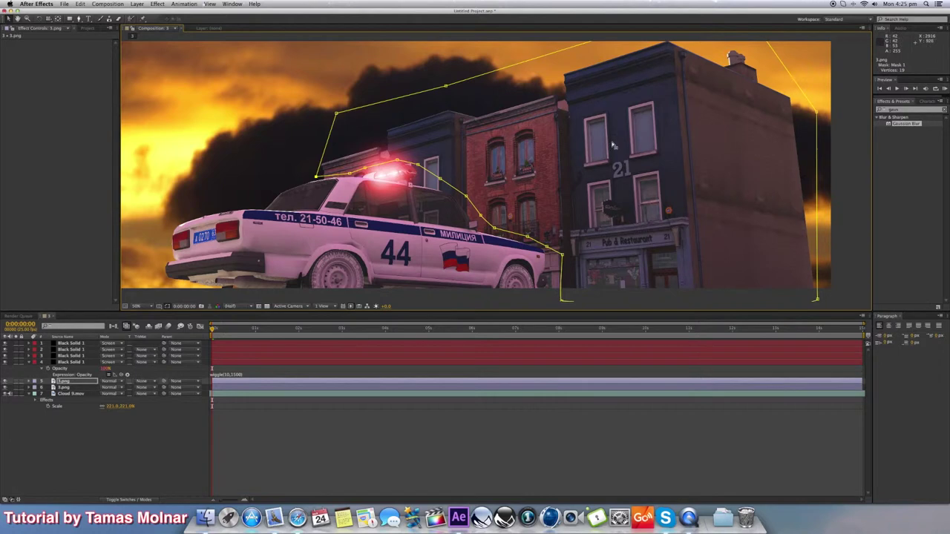
Apply Gaussian Blur to the masked 3.png copy with Blurriness 3.7
{"action": "left_click_drag", "start_coordinate": [895, 127], "coordinate": [211, 369]}
{"action": "left_click_drag", "start_coordinate": [76, 376], "coordinate": [71, 382]}
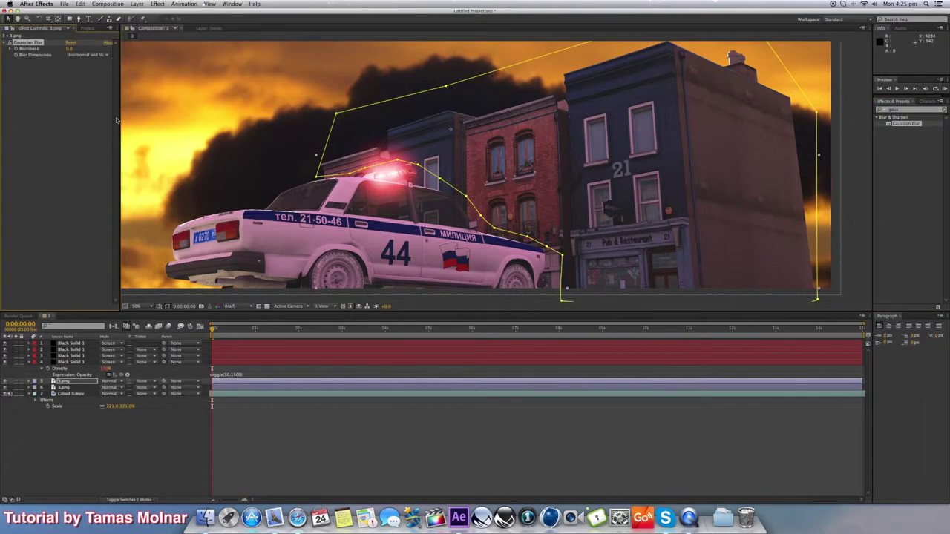
{"action": "left_click_drag", "start_coordinate": [71, 53], "coordinate": [73, 53]}
{"action": "left_click_drag", "start_coordinate": [73, 53], "coordinate": [79, 52]}
Set Mask 1's feather to 24 px on the top 3.png copy, and zoom the viewer to 25%
{"action": "left_click", "coordinate": [30, 381]}
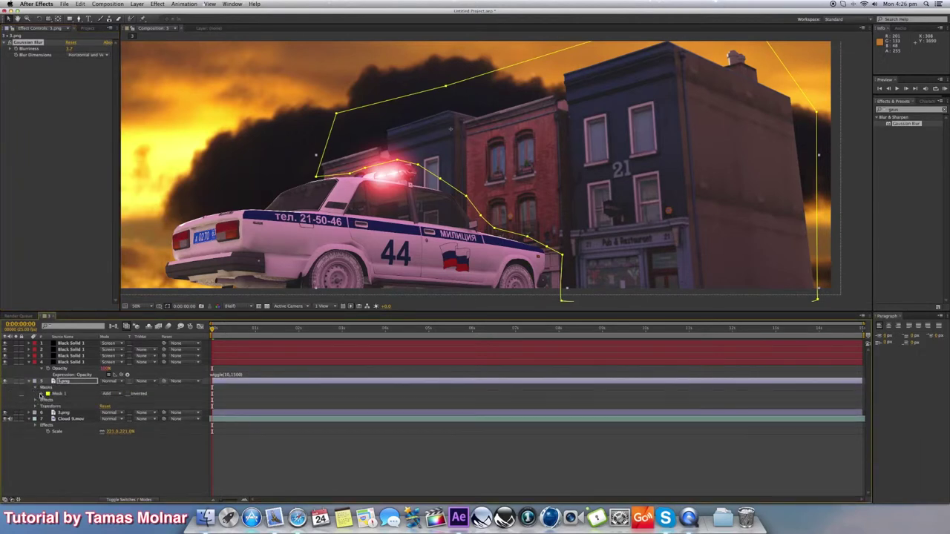
{"action": "left_click", "coordinate": [35, 389]}
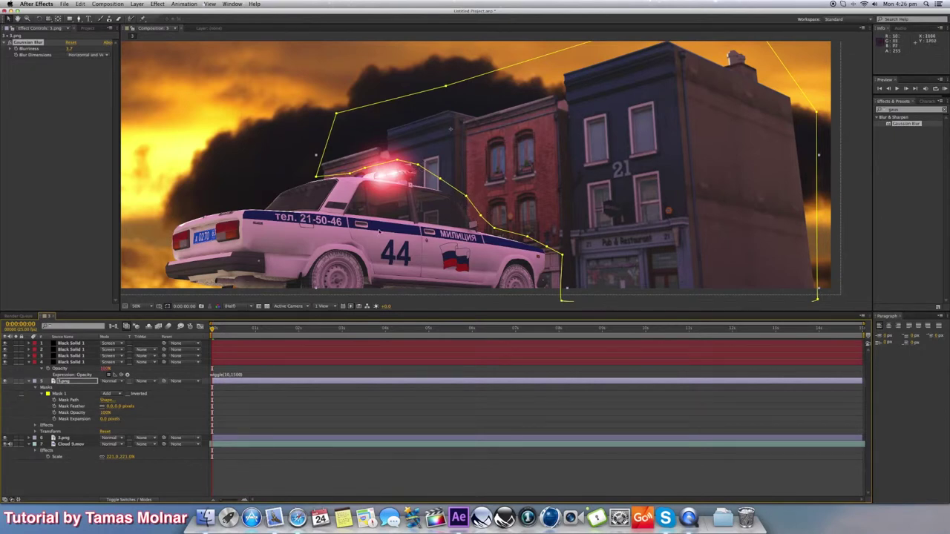
{"action": "left_click_drag", "start_coordinate": [117, 407], "coordinate": [126, 407]}
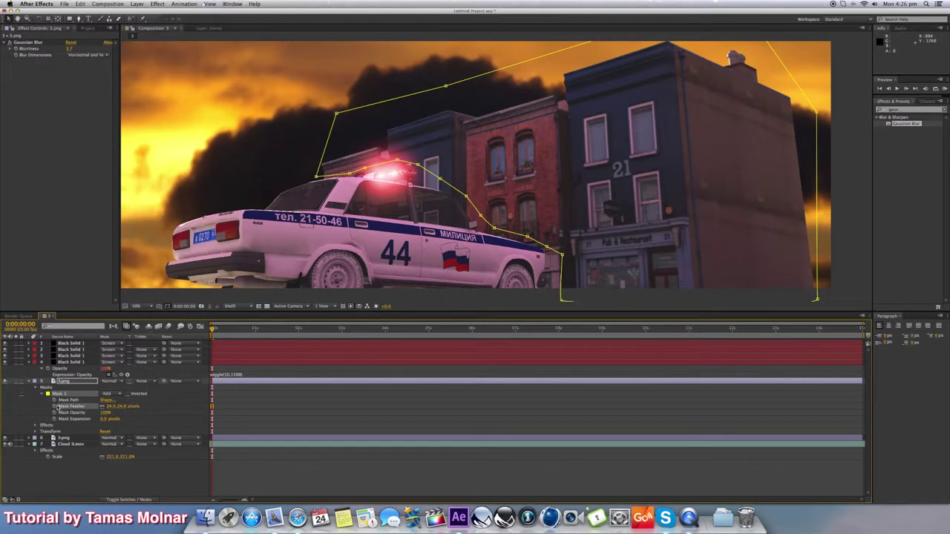
{"action": "left_click", "coordinate": [30, 382]}
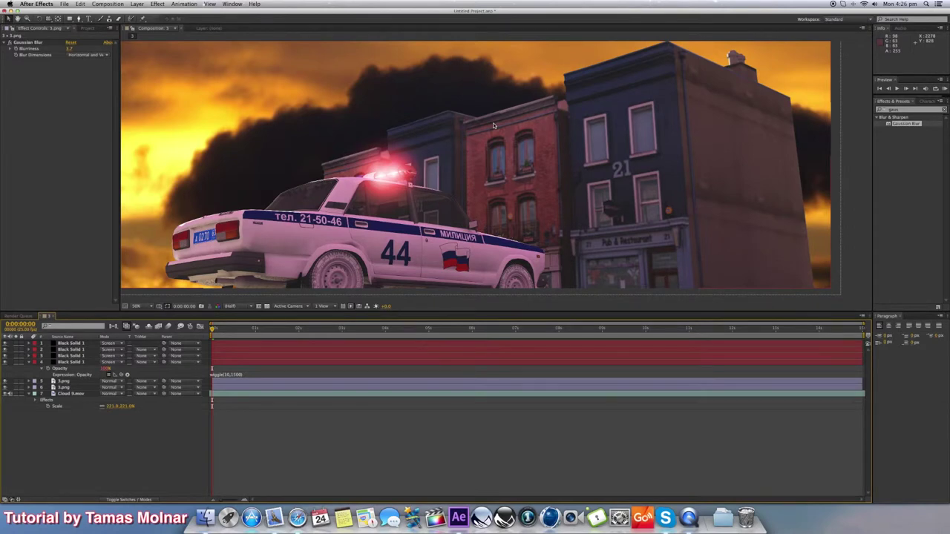
{"action": "key", "text": "comma"}
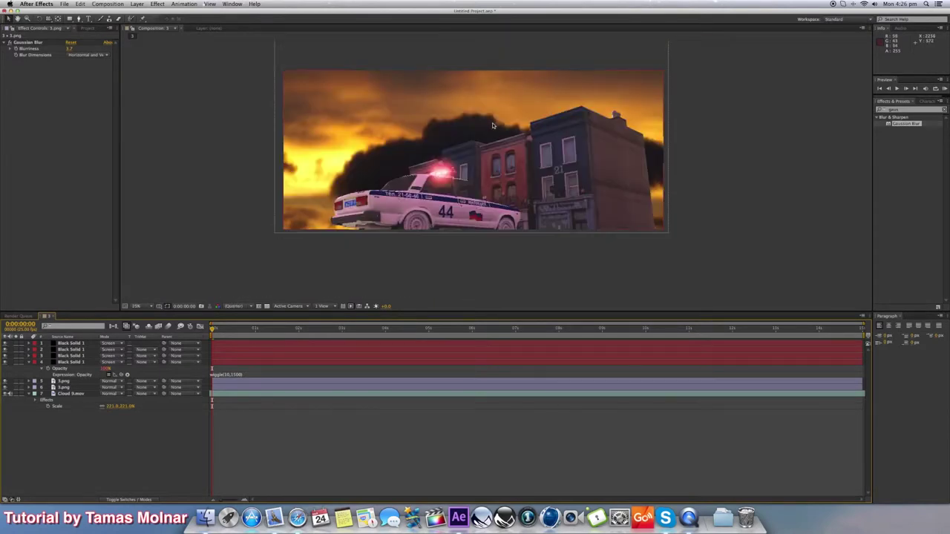
{"action": "mouse_move", "coordinate": [214, 331]}
{"action": "left_mouse_down"}
{"action": "mouse_move", "coordinate": [312, 331]}
{"action": "mouse_move", "coordinate": [211, 333]}
{"action": "left_mouse_up"}
{"action": "left_click", "coordinate": [303, 394]}
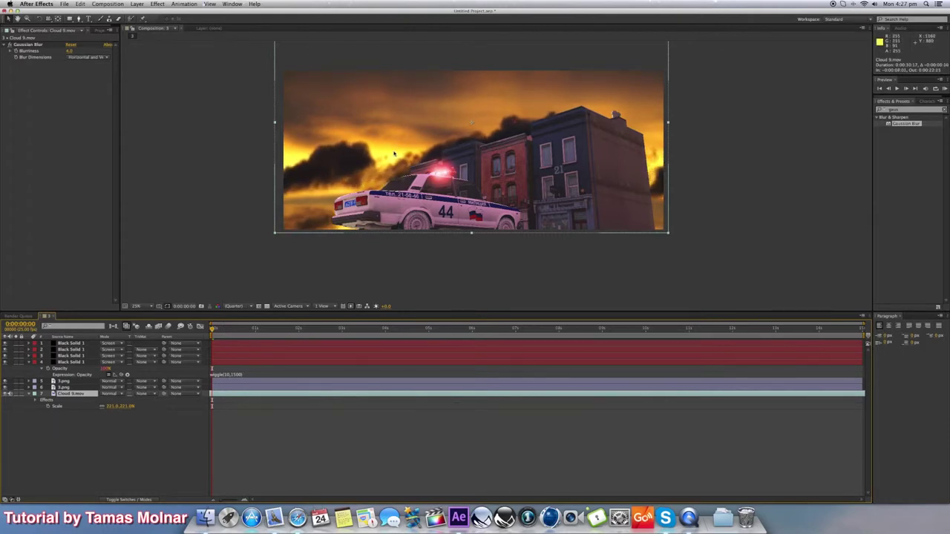
Add a new adjustment layer to the composition
{"action": "left_click", "coordinate": [159, 4]}
{"action": "mouse_move", "coordinate": [140, 4]}
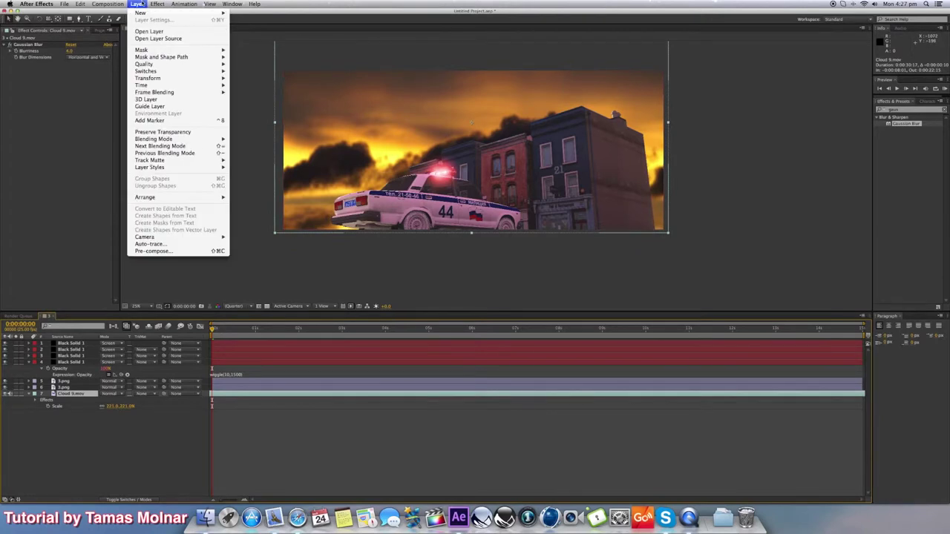
{"action": "mouse_move", "coordinate": [213, 15]}
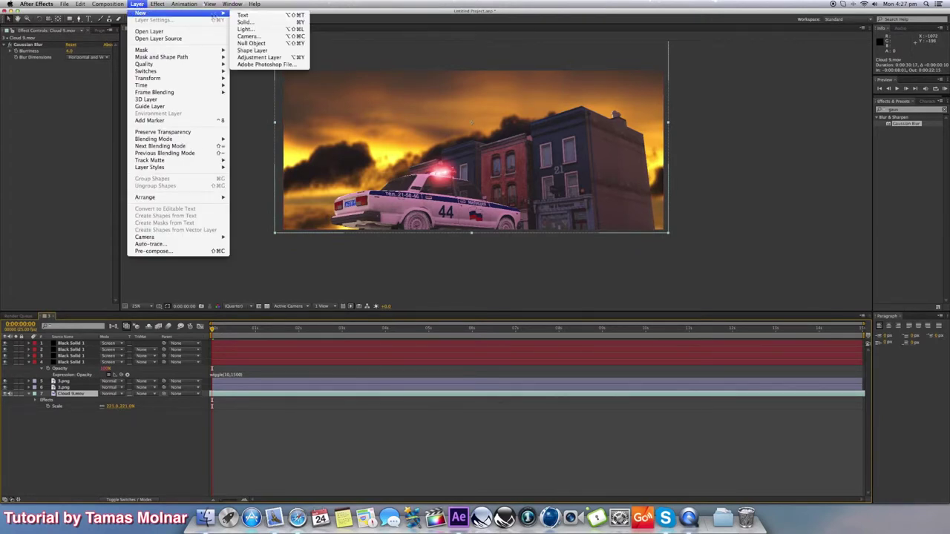
{"action": "left_click", "coordinate": [260, 57]}
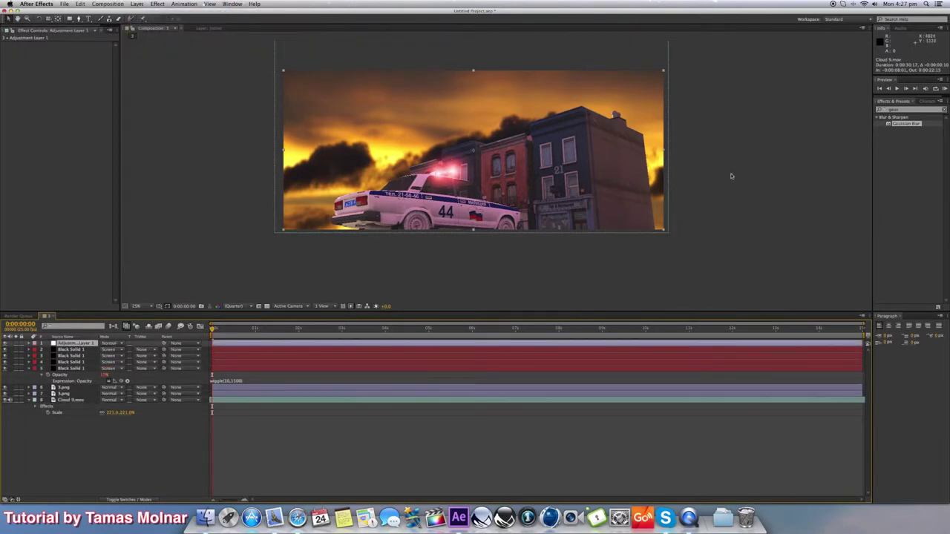
Apply Lens Flare to the adjustment layer, centre it above the police car, and lower its brightness
{"action": "left_click", "coordinate": [902, 110]}
{"action": "type", "text": "lens"}
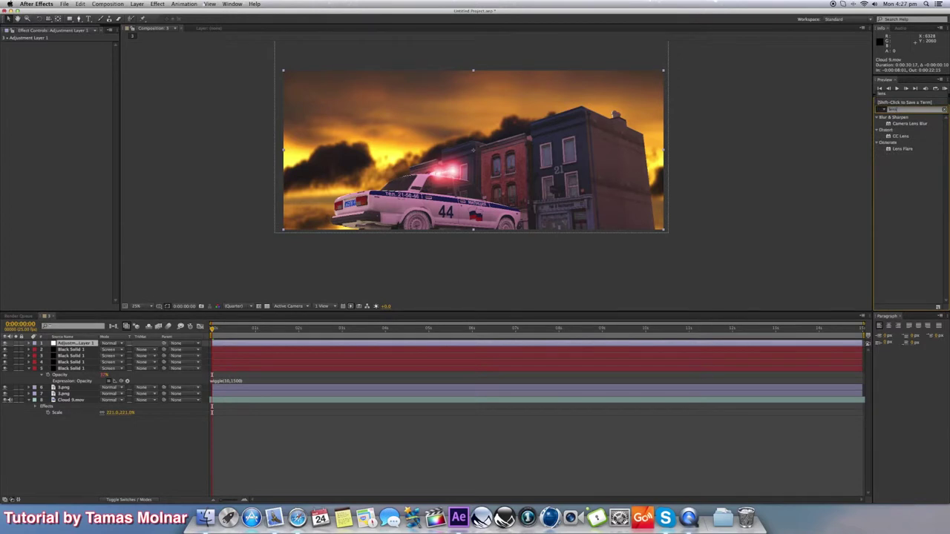
{"action": "left_click_drag", "start_coordinate": [902, 149], "coordinate": [331, 288]}
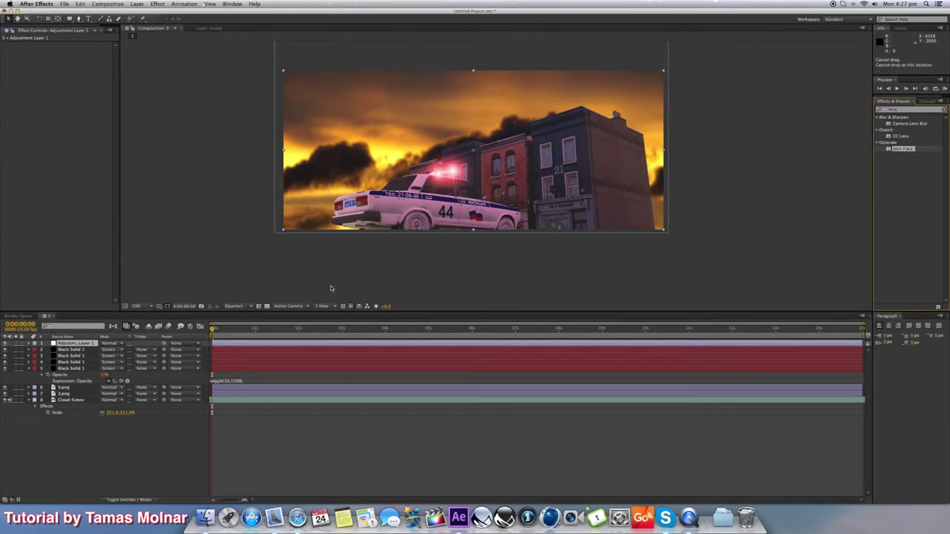
{"action": "left_click_drag", "start_coordinate": [248, 297], "coordinate": [412, 103]}
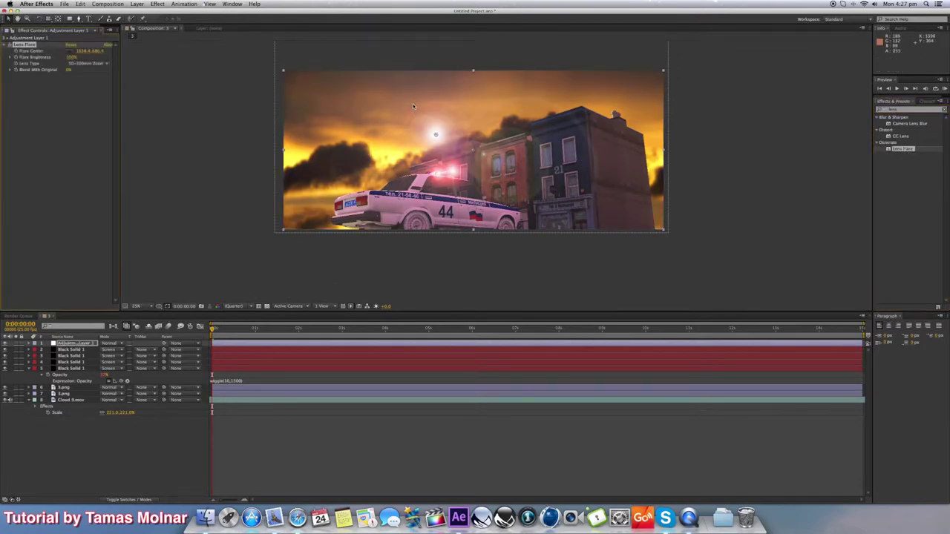
{"action": "left_click", "coordinate": [71, 51]}
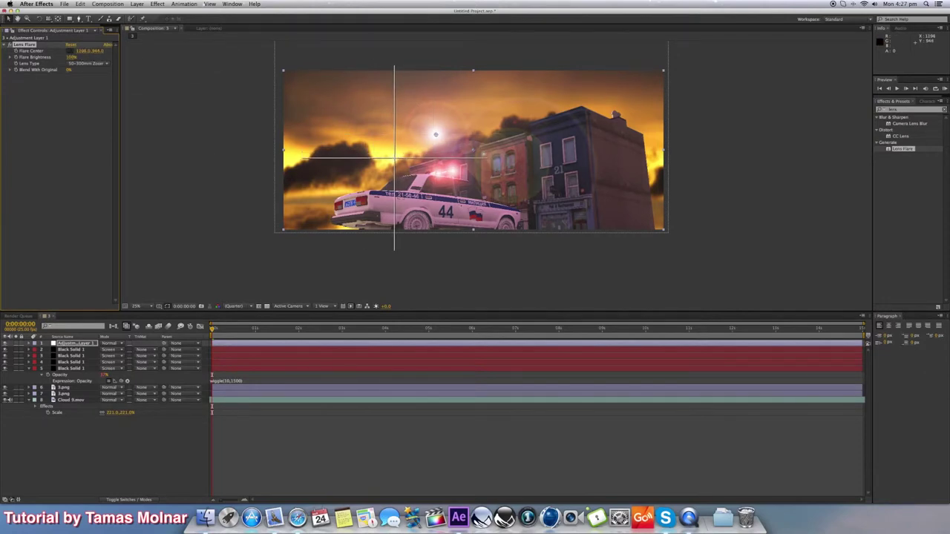
{"action": "left_click", "coordinate": [394, 158]}
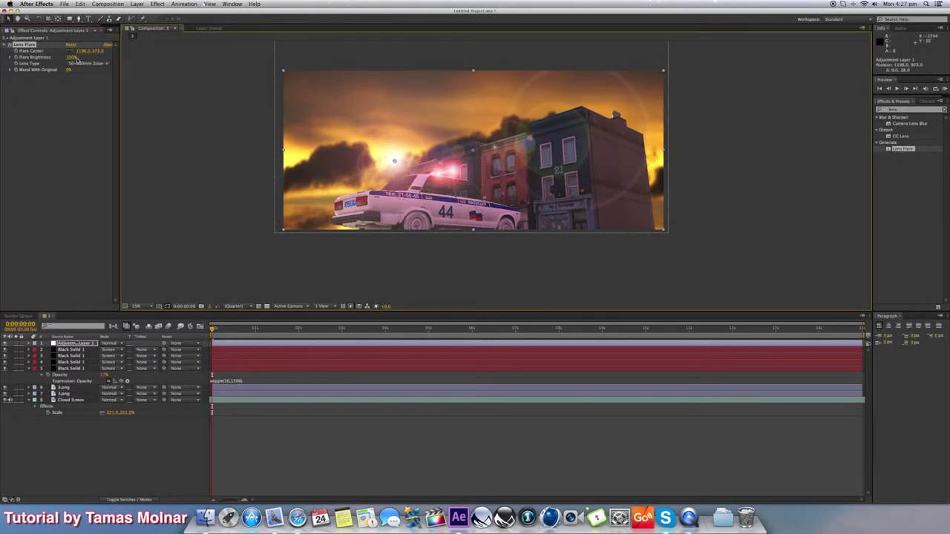
{"action": "left_click_drag", "start_coordinate": [72, 57], "coordinate": [58, 57]}
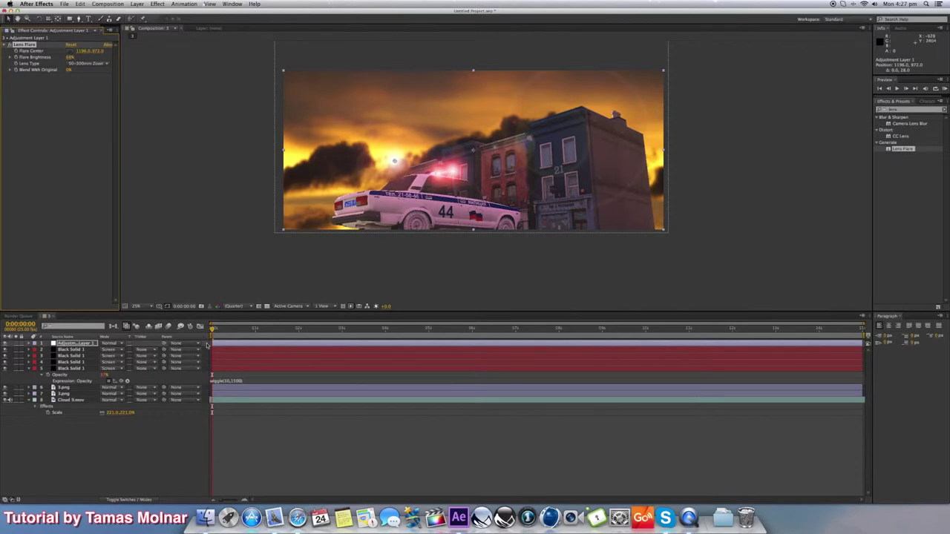
Scrub the timeline to preview the 68% flare, then expand Adjustment Layer 1's properties
{"action": "left_click_drag", "start_coordinate": [214, 330], "coordinate": [240, 332]}
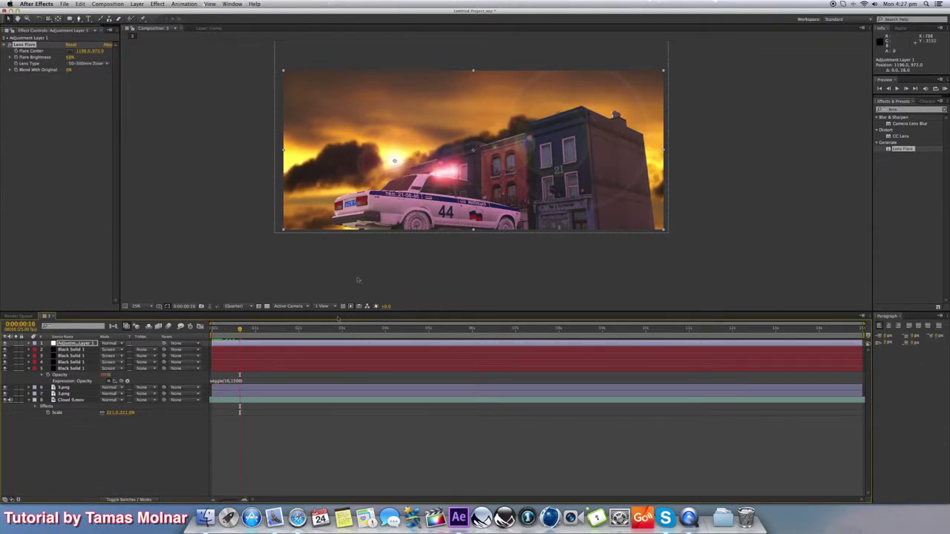
{"action": "left_click_drag", "start_coordinate": [240, 330], "coordinate": [331, 334]}
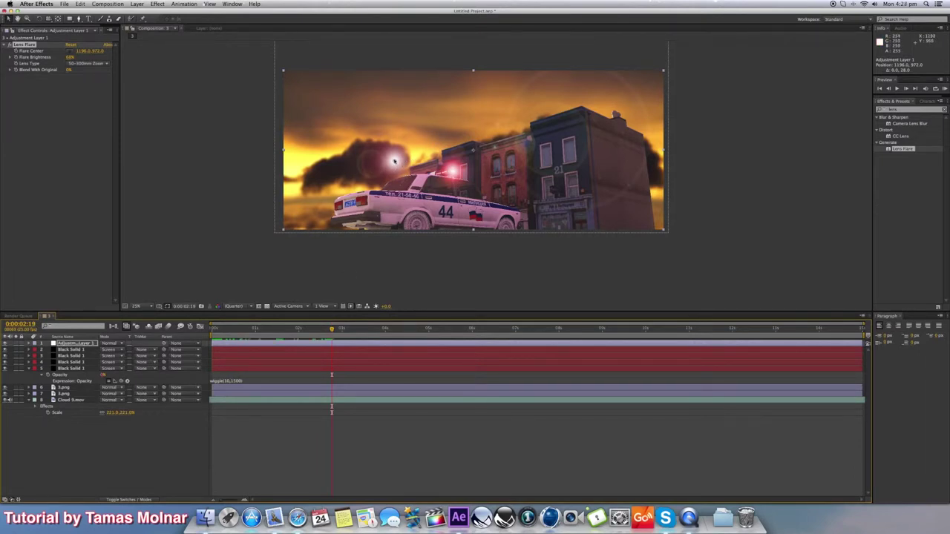
{"action": "left_click_drag", "start_coordinate": [332, 331], "coordinate": [266, 333]}
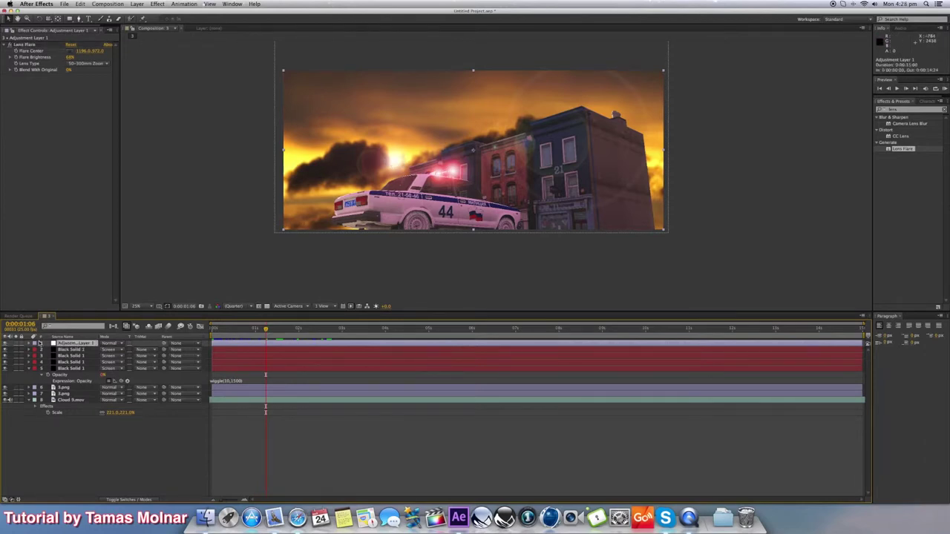
{"action": "left_click", "coordinate": [28, 345]}
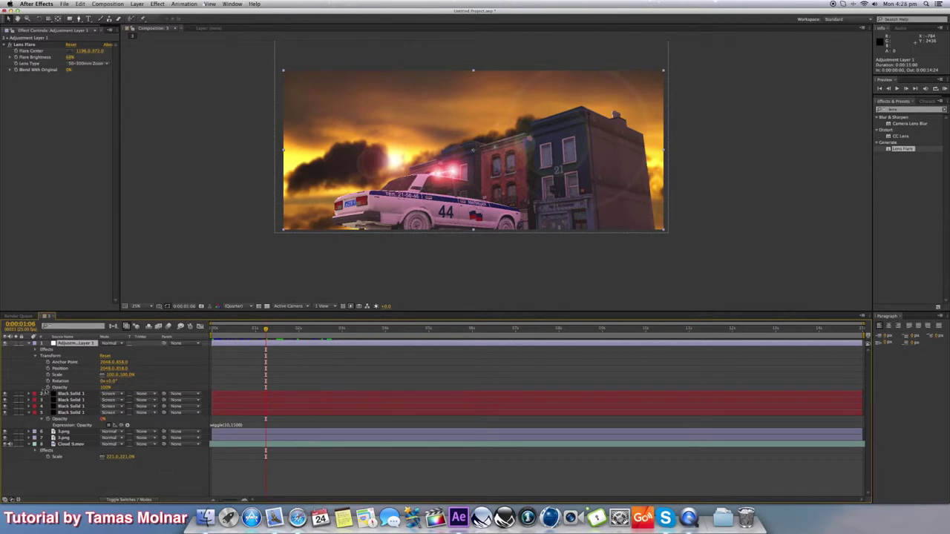
Keyframe Opacity at 100% at 0:00:01:06, then lower it at 0:00:01:22
{"action": "left_click", "coordinate": [48, 389]}
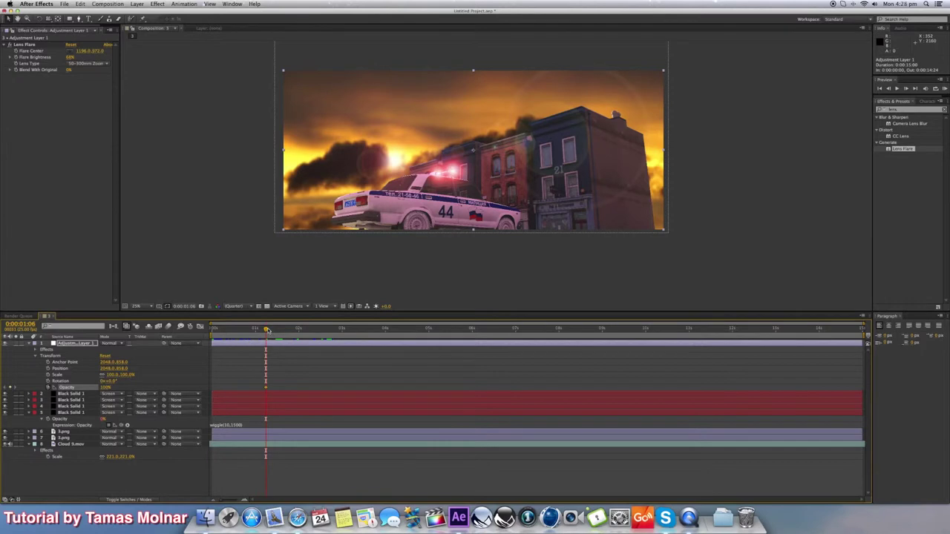
{"action": "left_click_drag", "start_coordinate": [267, 330], "coordinate": [293, 332]}
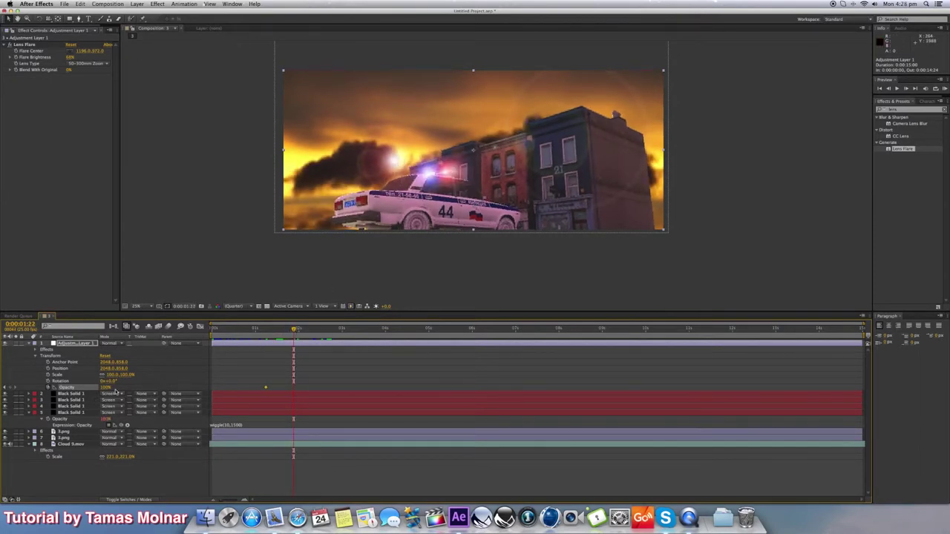
{"action": "left_click_drag", "start_coordinate": [105, 388], "coordinate": [89, 391]}
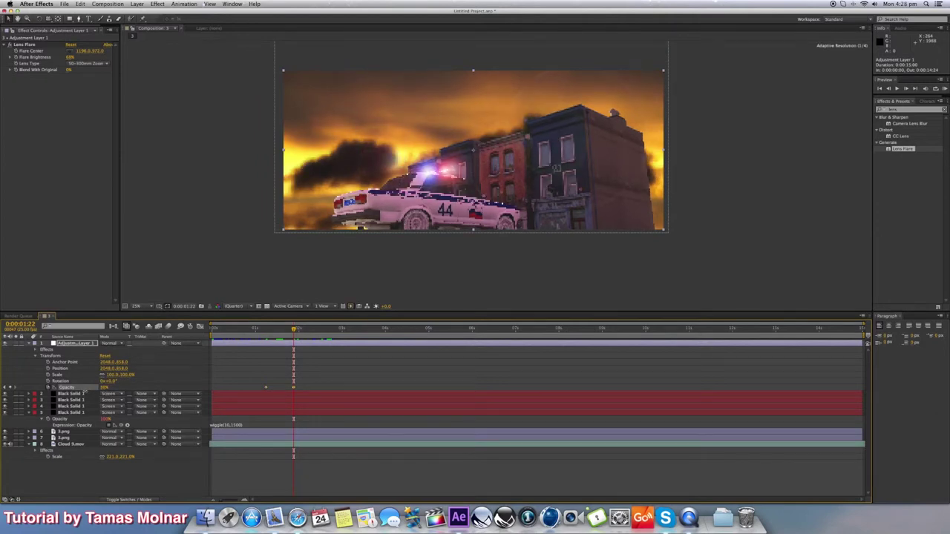
Finish lowering the opacity keyframe and preview the flare from two to nine seconds
{"action": "left_click_drag", "start_coordinate": [89, 391], "coordinate": [90, 391]}
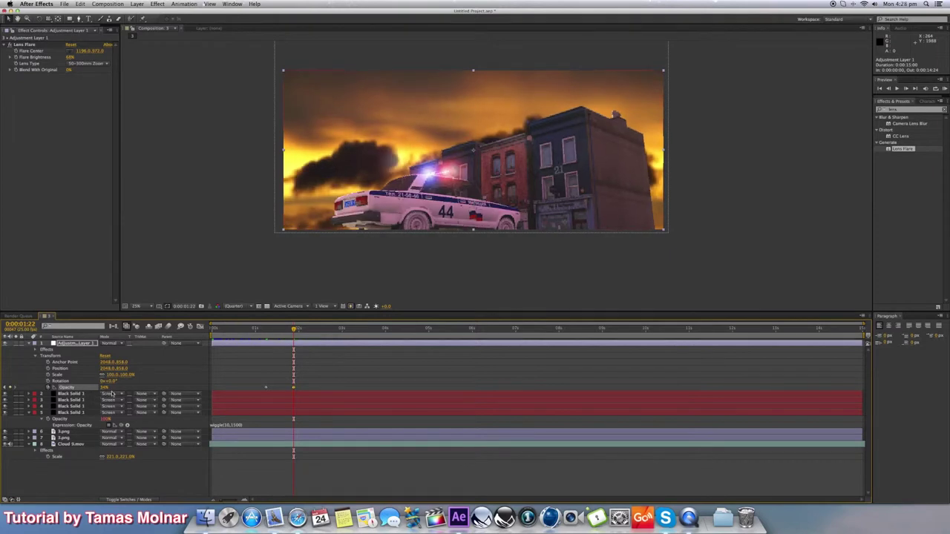
{"action": "left_click_drag", "start_coordinate": [294, 330], "coordinate": [330, 331]}
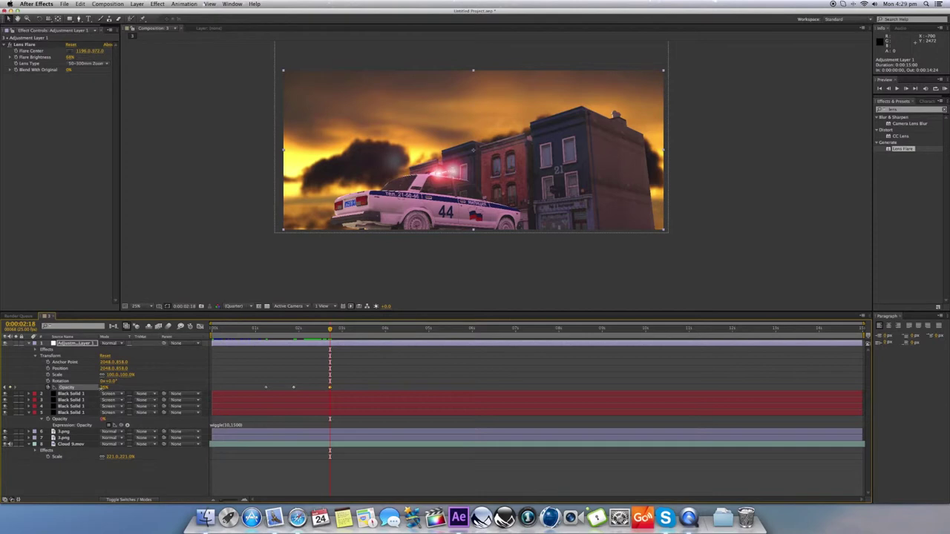
{"action": "left_click_drag", "start_coordinate": [331, 331], "coordinate": [578, 340]}
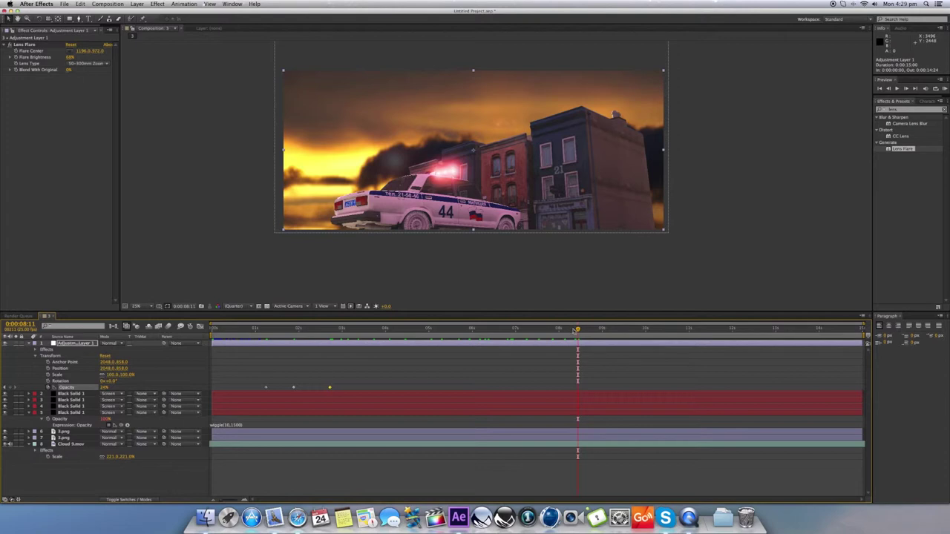
{"action": "left_click_drag", "start_coordinate": [578, 329], "coordinate": [639, 333]}
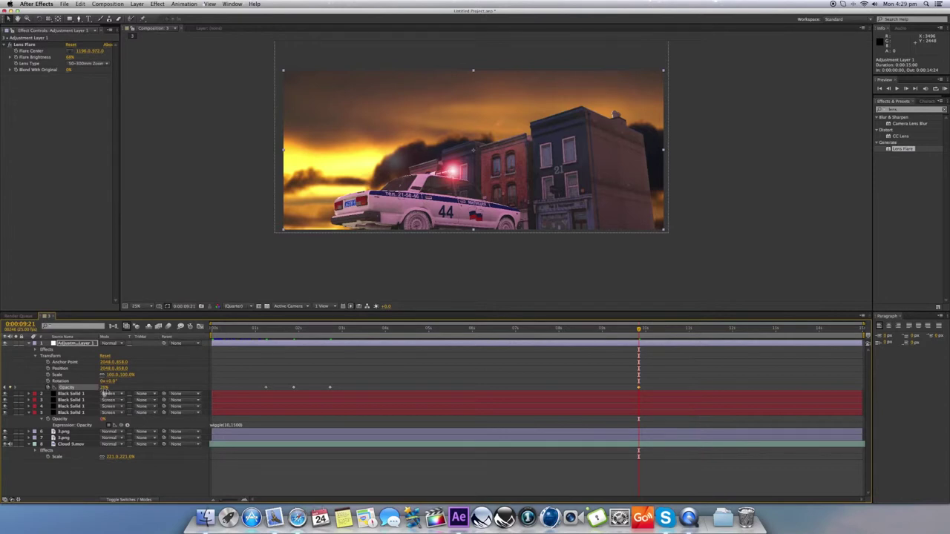
{"action": "key", "text": "space"}
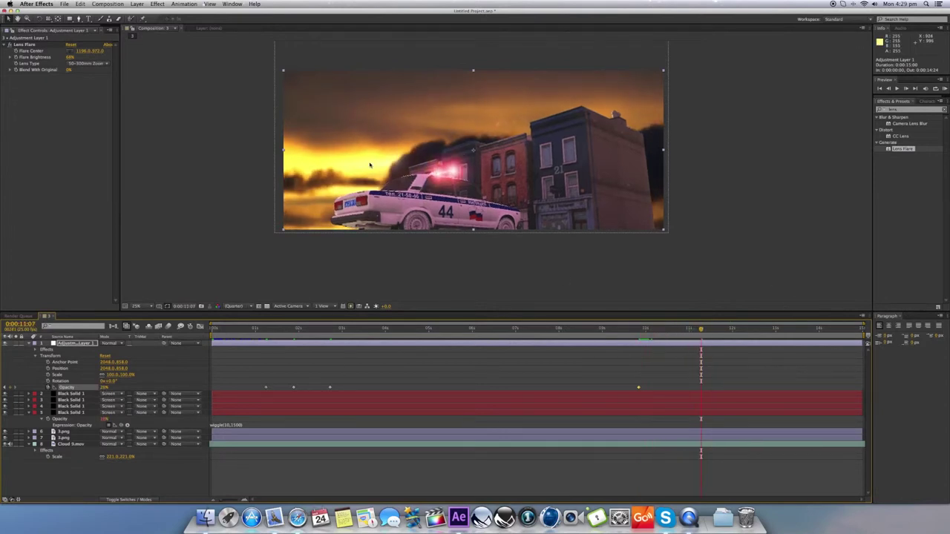
Add a dimming opacity keyframe and check the flare near the end, around ten seconds
{"action": "left_click_drag", "start_coordinate": [104, 390], "coordinate": [135, 387]}
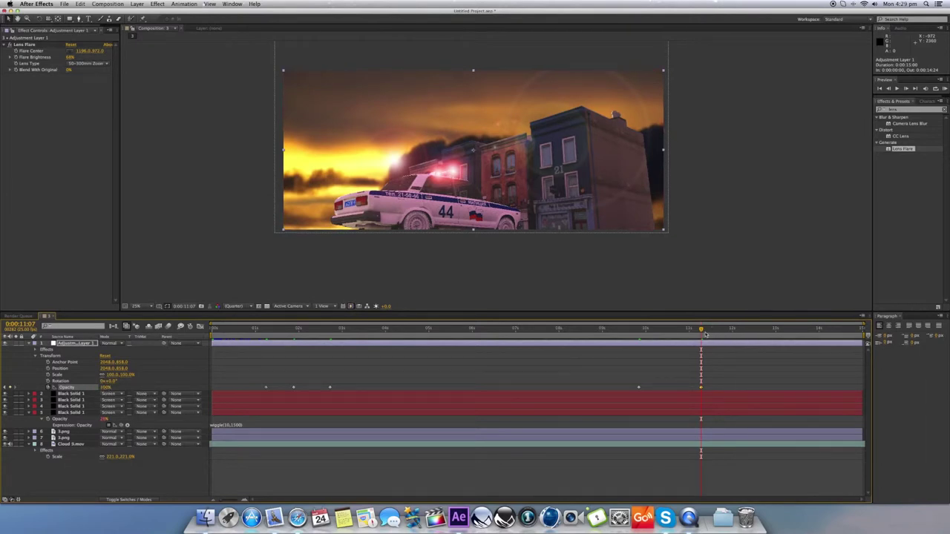
{"action": "left_click", "coordinate": [821, 330]}
{"action": "left_click_drag", "start_coordinate": [840, 335], "coordinate": [618, 356]}
{"action": "left_click_drag", "start_coordinate": [634, 357], "coordinate": [779, 366]}
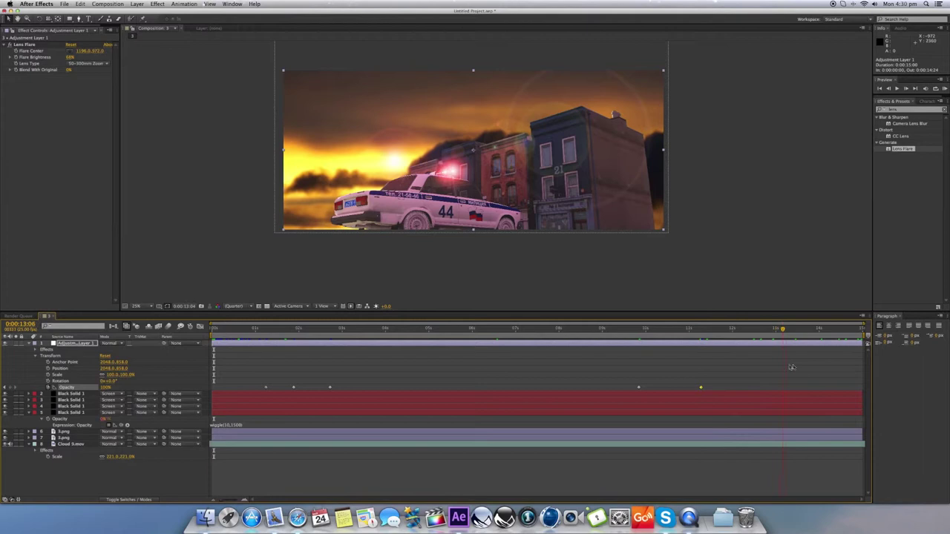
Scrub back to the start of the comp, then import Atmosphere_06.mov into the project
{"action": "left_click", "coordinate": [341, 330]}
{"action": "mouse_move", "coordinate": [342, 329]}
{"action": "left_mouse_down"}
{"action": "mouse_move", "coordinate": [230, 333]}
{"action": "mouse_move", "coordinate": [333, 336]}
{"action": "left_mouse_up"}
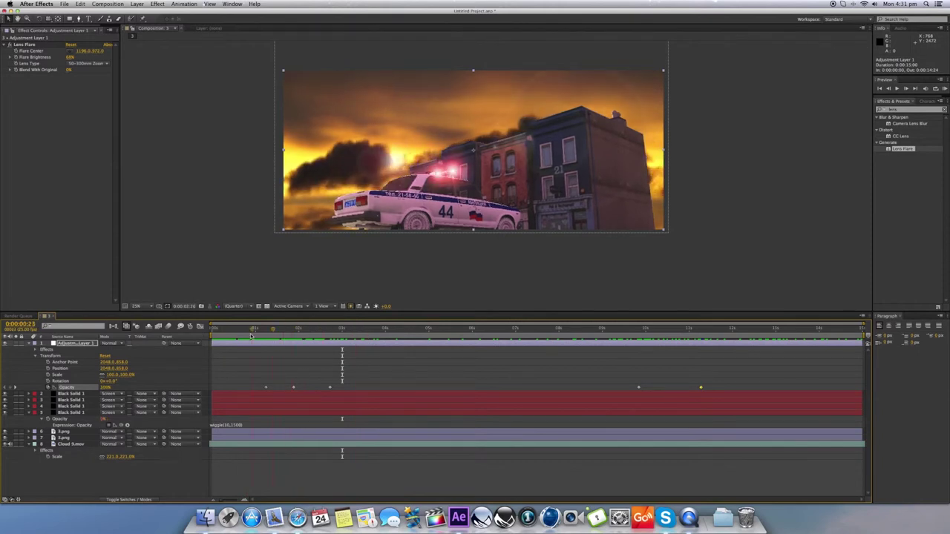
{"action": "left_click", "coordinate": [222, 329]}
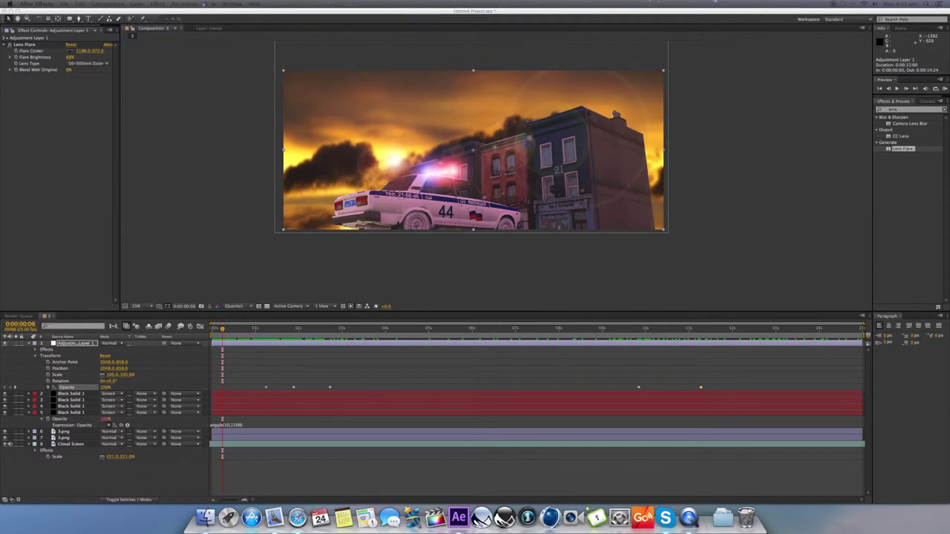
{"action": "left_click_drag", "start_coordinate": [30, 222], "coordinate": [64, 121]}
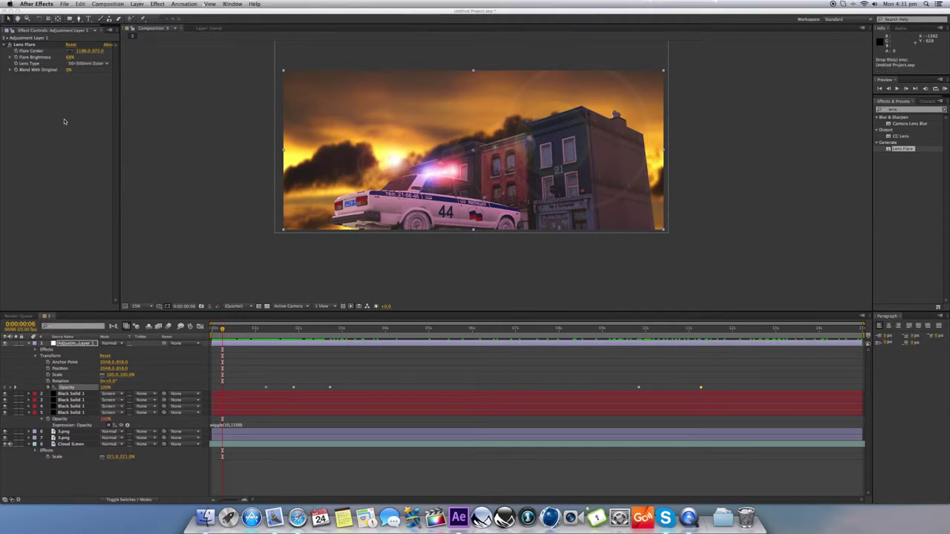
{"action": "left_click", "coordinate": [99, 29]}
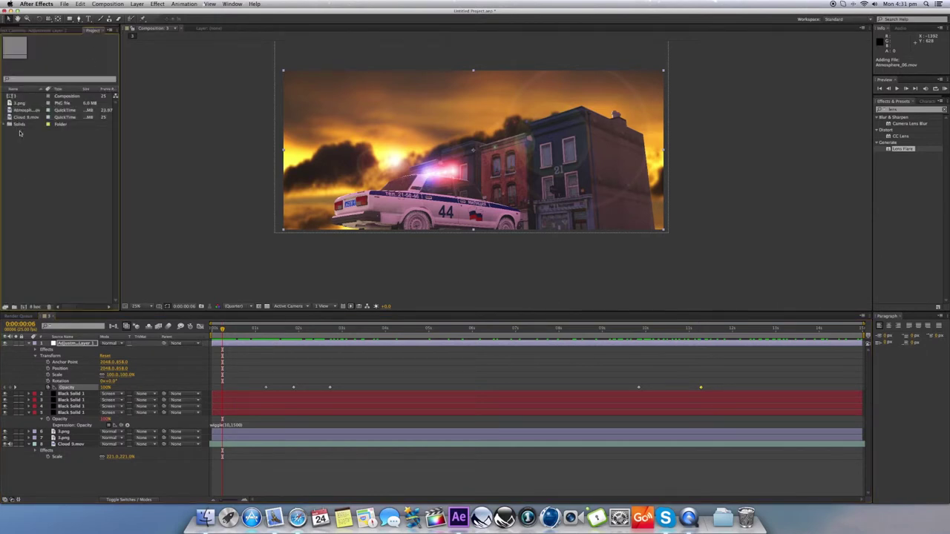
Add Atmosphere_06.mov as the top layer, enlarged to about 298% to cover the buildings
{"action": "left_click_drag", "start_coordinate": [16, 111], "coordinate": [455, 157]}
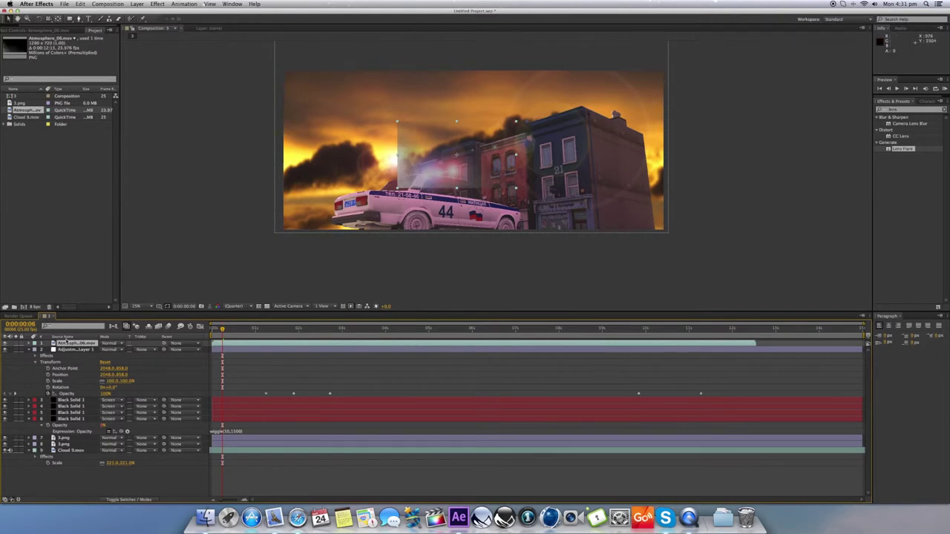
{"action": "key", "text": "s"}
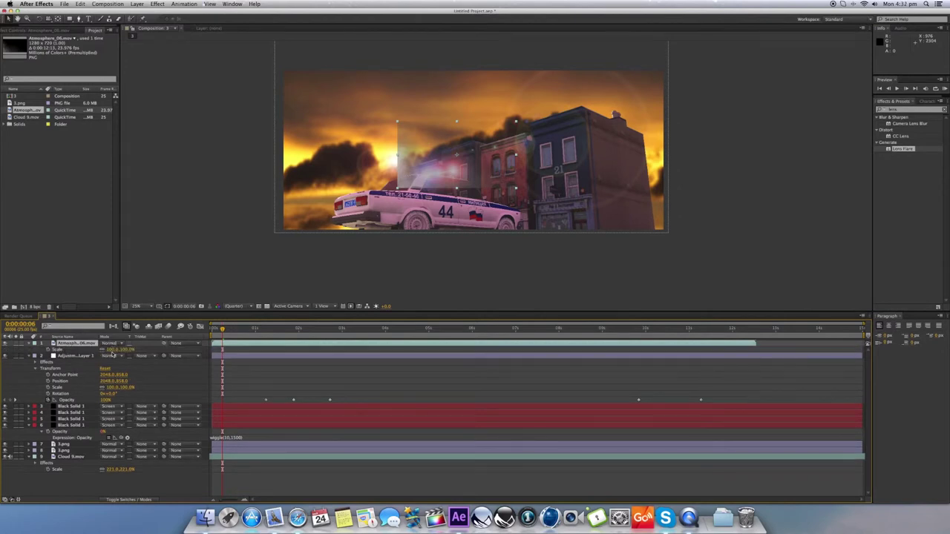
{"action": "left_click_drag", "start_coordinate": [113, 349], "coordinate": [189, 355]}
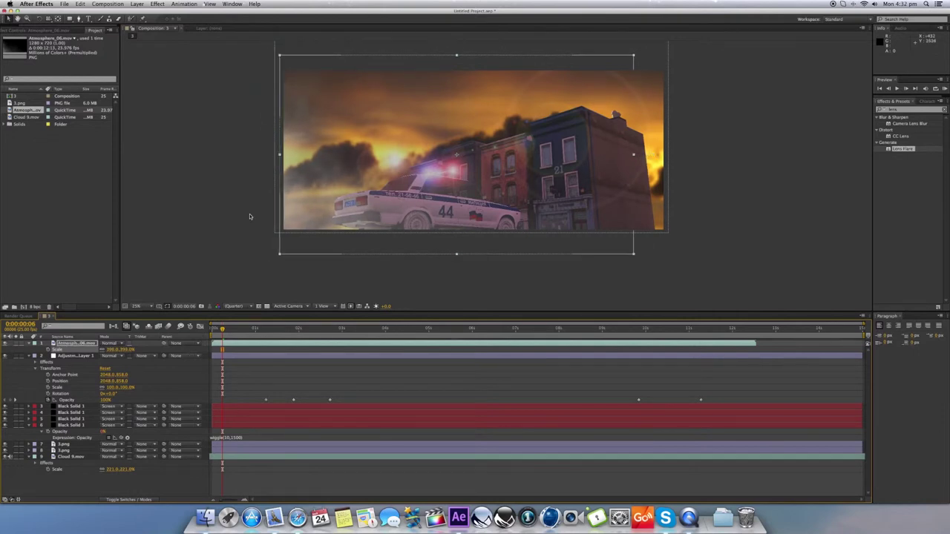
{"action": "left_click_drag", "start_coordinate": [475, 198], "coordinate": [484, 194]}
{"action": "left_click_drag", "start_coordinate": [408, 173], "coordinate": [406, 178]}
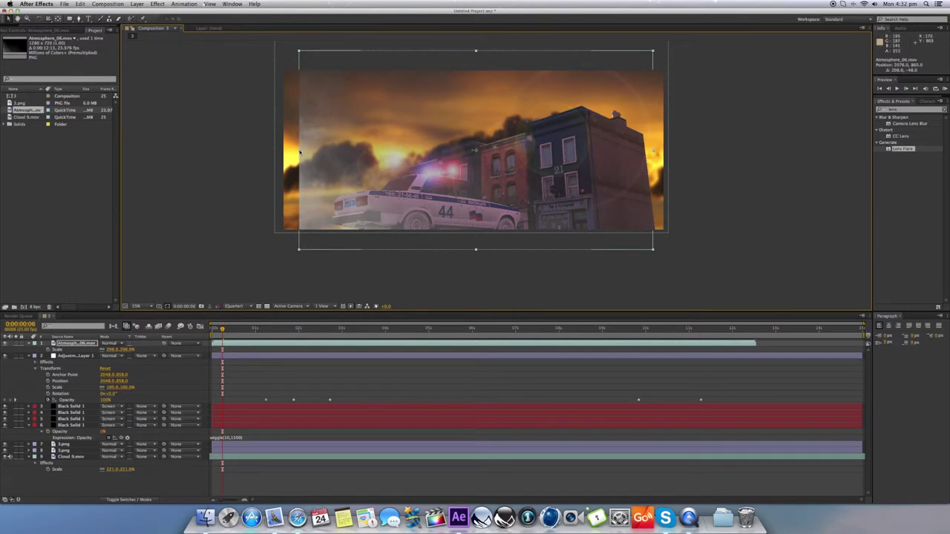
{"action": "left_click_drag", "start_coordinate": [300, 152], "coordinate": [659, 192]}
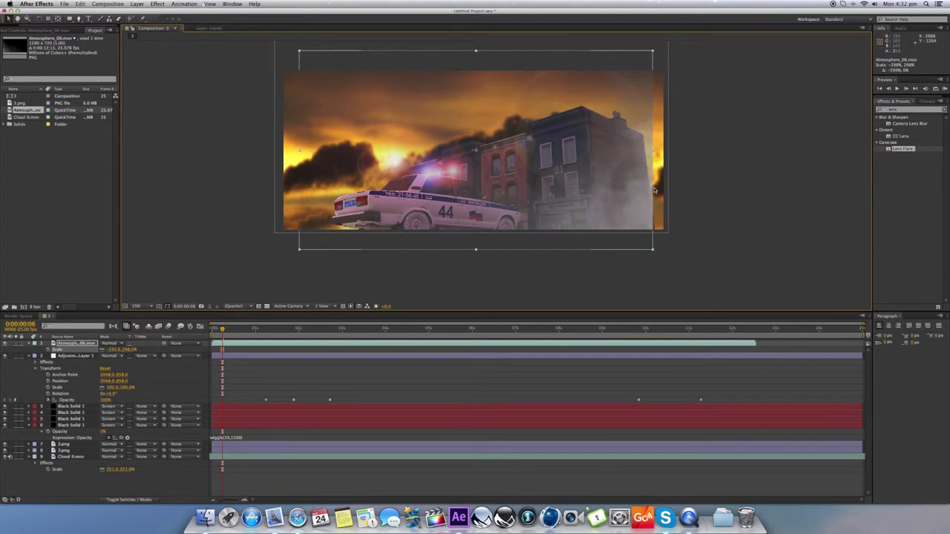
{"action": "left_click", "coordinate": [903, 110]}
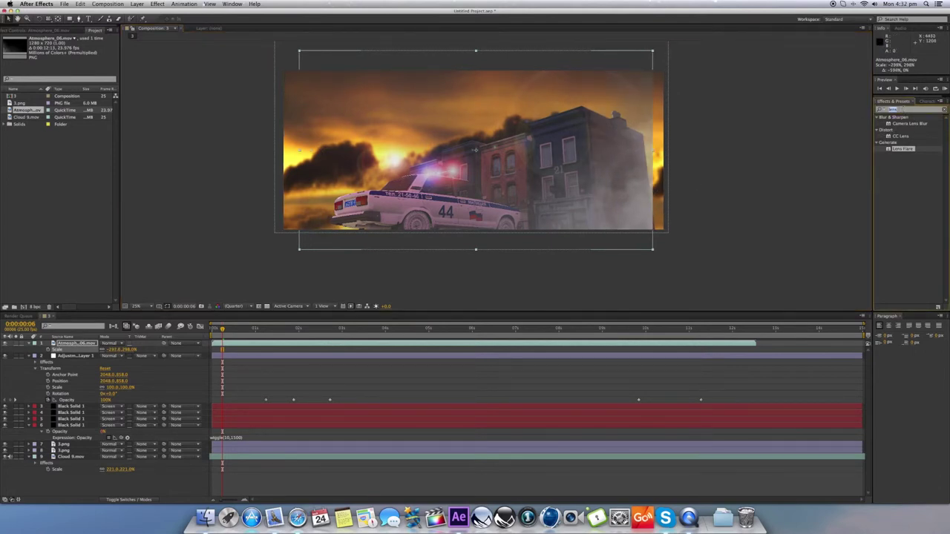
Give the Atmosphere fog layer a Gaussian Blur of 11.2 blurriness, then copy the layer
{"action": "type", "text": "blur"}
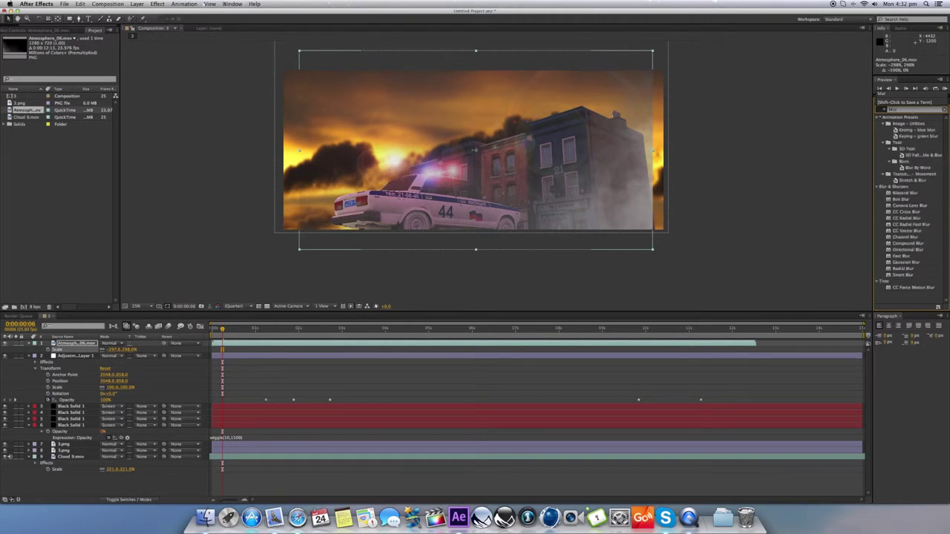
{"action": "left_click_drag", "start_coordinate": [918, 264], "coordinate": [510, 211]}
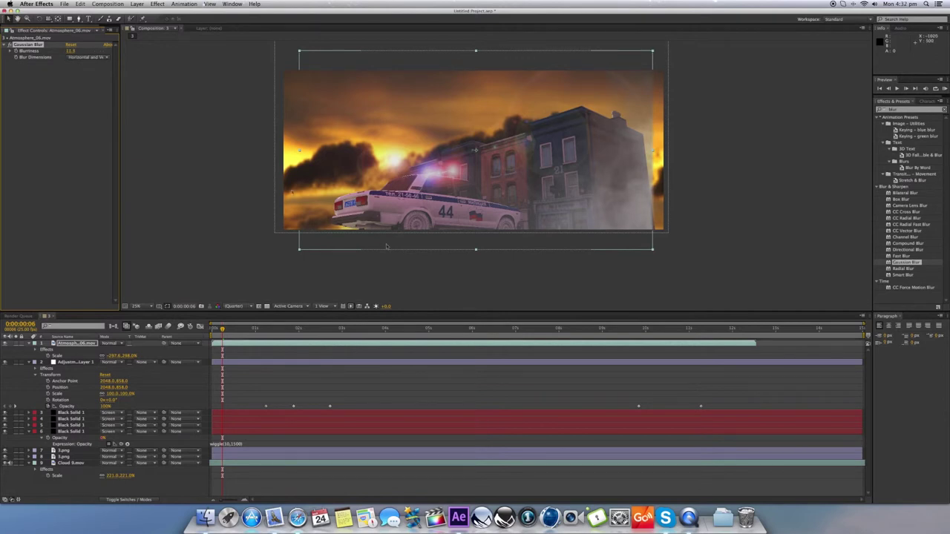
{"action": "left_click", "coordinate": [425, 225]}
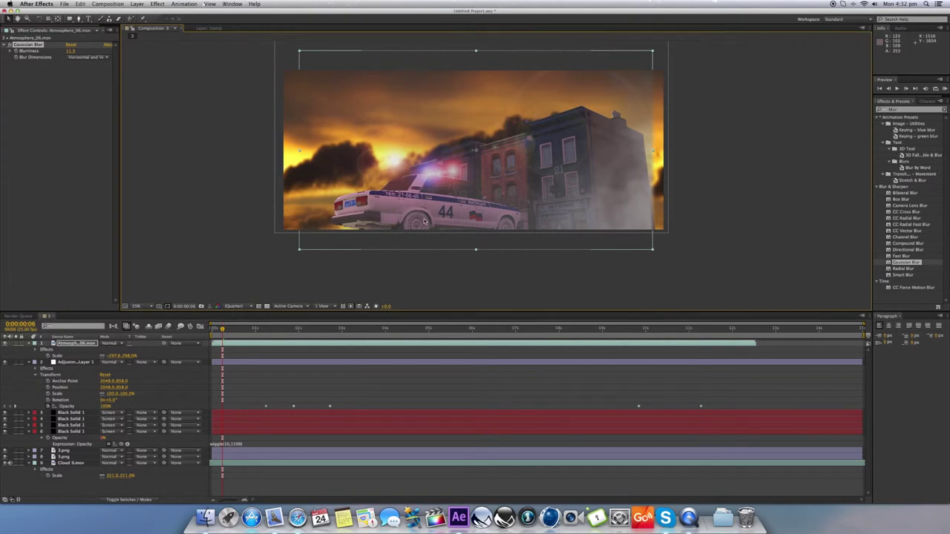
{"action": "left_click", "coordinate": [68, 345]}
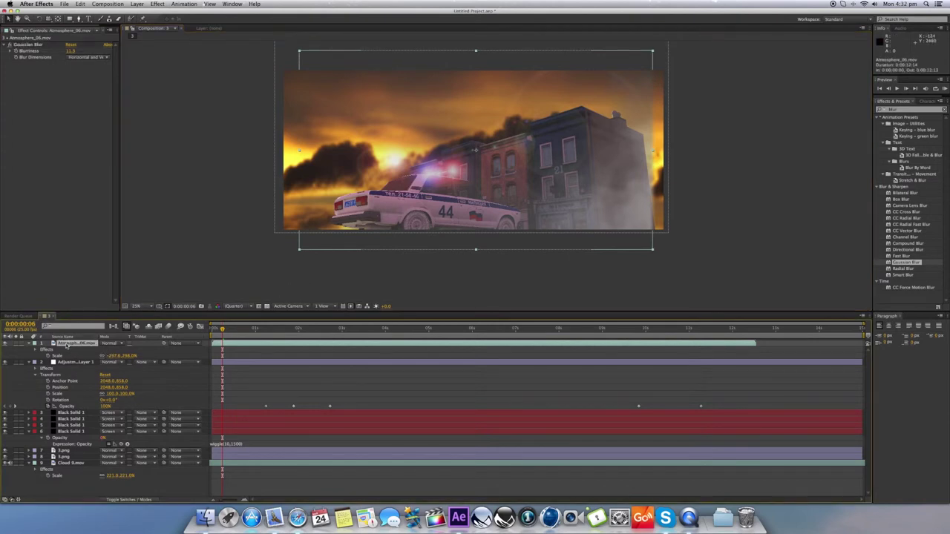
{"action": "key", "text": "super+c"}
Paste a second fog layer, flip and stretch it horizontally, offset it sideways, and preview
{"action": "key", "text": "super+v"}
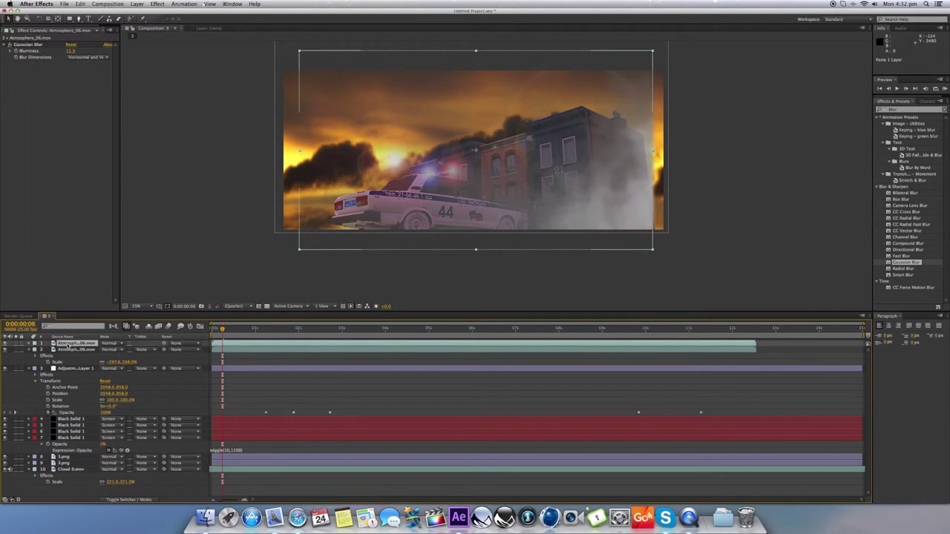
{"action": "left_click", "coordinate": [653, 152]}
{"action": "left_click_drag", "start_coordinate": [653, 152], "coordinate": [280, 175]}
{"action": "left_click_drag", "start_coordinate": [631, 220], "coordinate": [656, 220]}
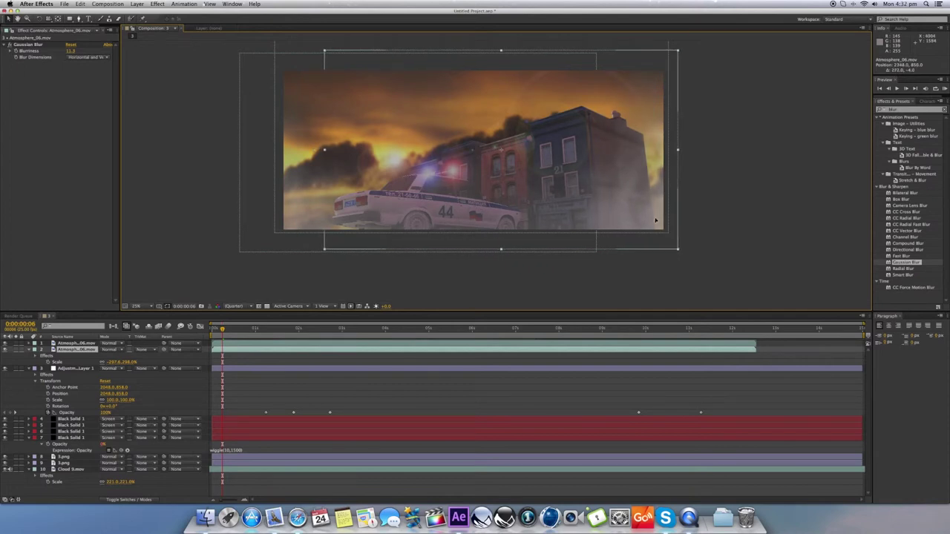
{"action": "left_click_drag", "start_coordinate": [222, 330], "coordinate": [211, 331]}
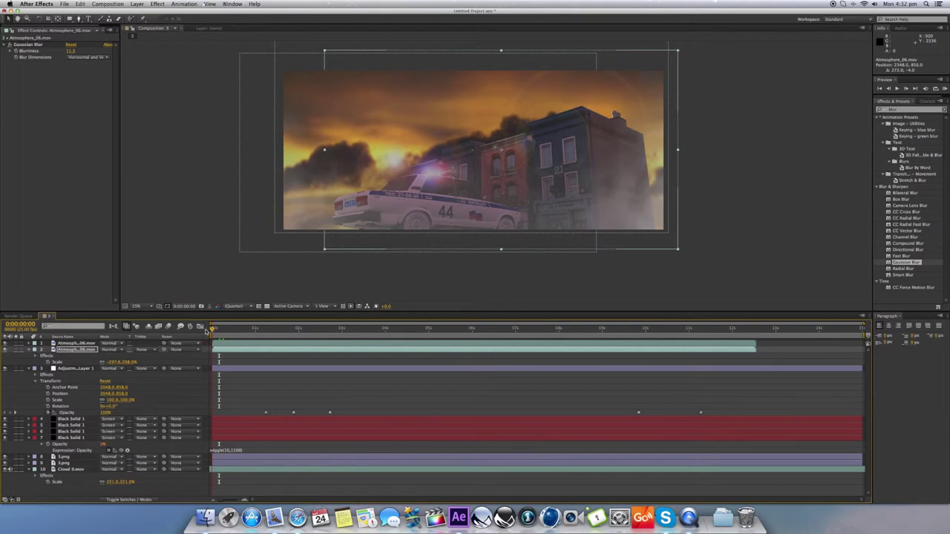
{"action": "key", "text": "space"}
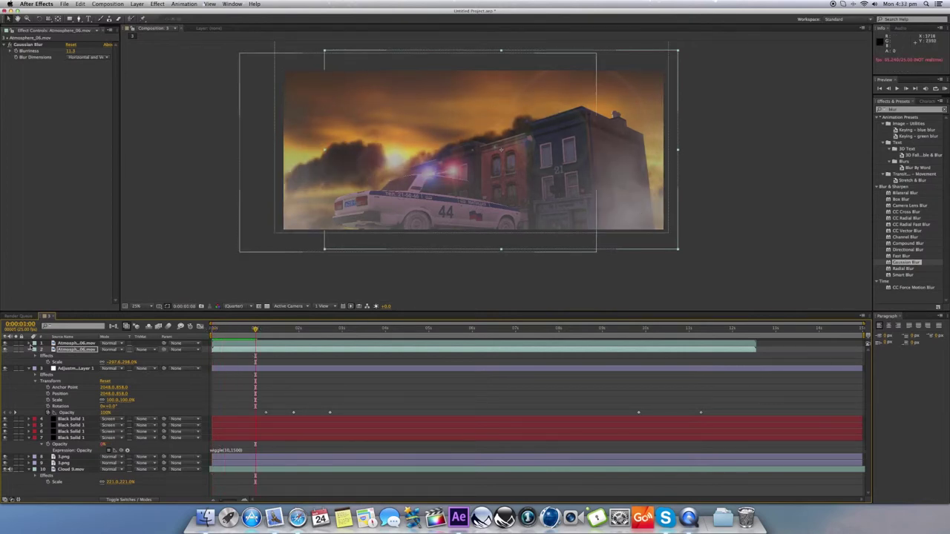
Lower the second fog layer's opacity to 16%
{"action": "left_click", "coordinate": [29, 350]}
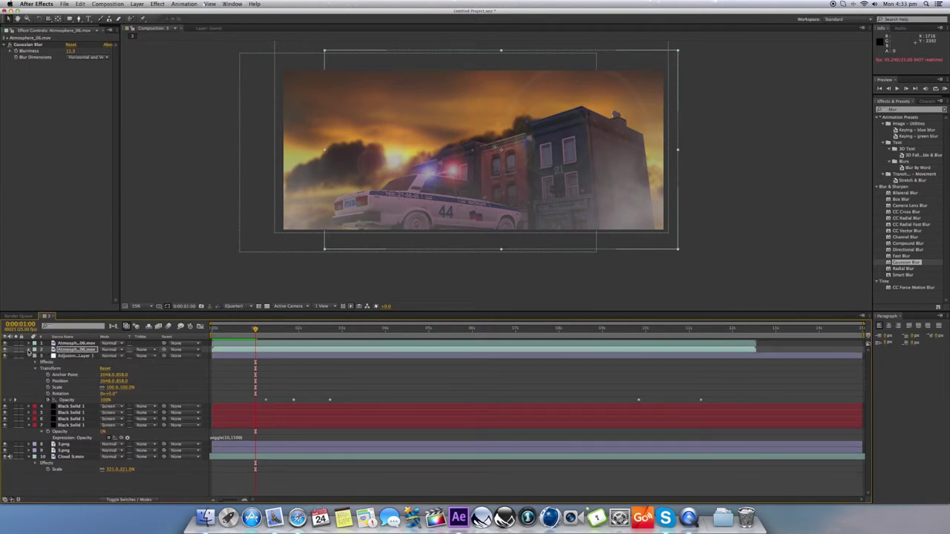
{"action": "left_click", "coordinate": [28, 350]}
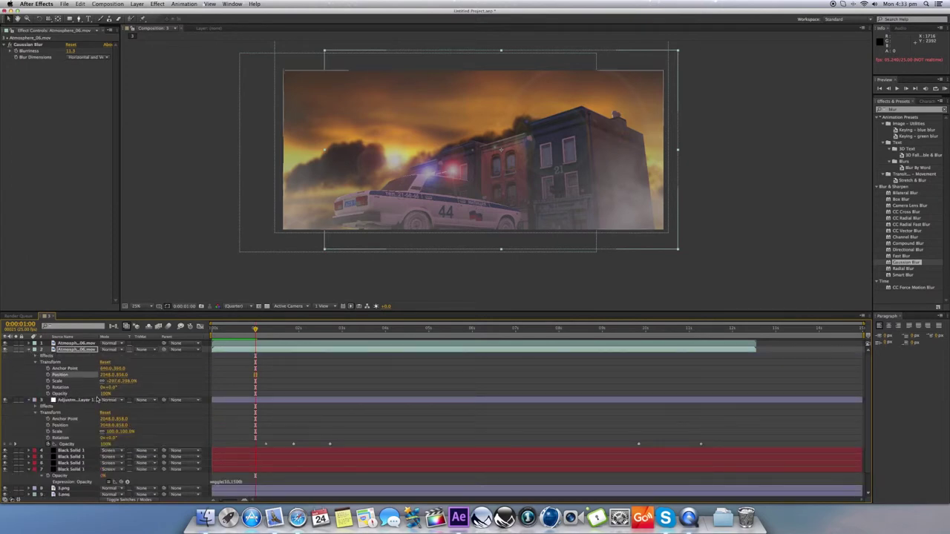
{"action": "left_click", "coordinate": [106, 397]}
{"action": "left_click_drag", "start_coordinate": [104, 394], "coordinate": [93, 399]}
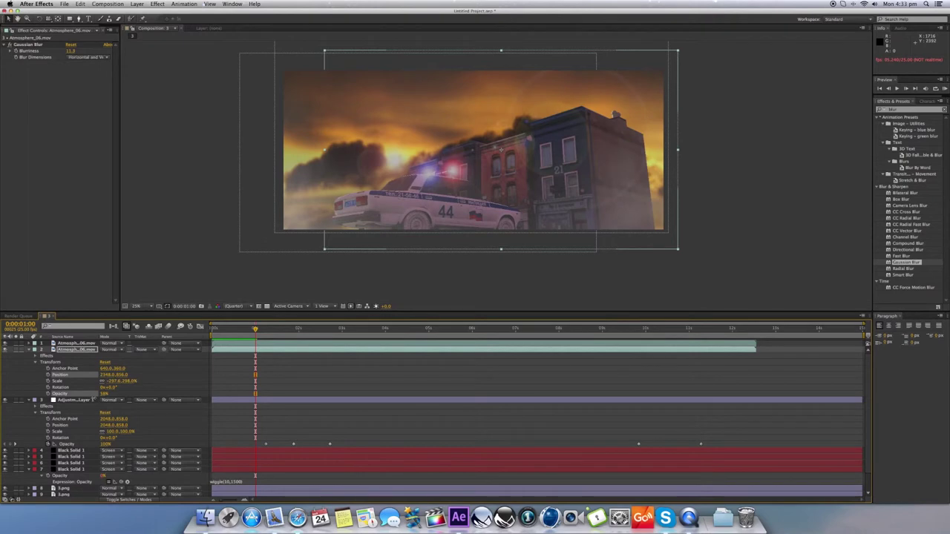
Set the top fog layer's opacity to 77% and check the look at 0:00:02:03
{"action": "left_click", "coordinate": [76, 344]}
{"action": "left_click", "coordinate": [29, 345]}
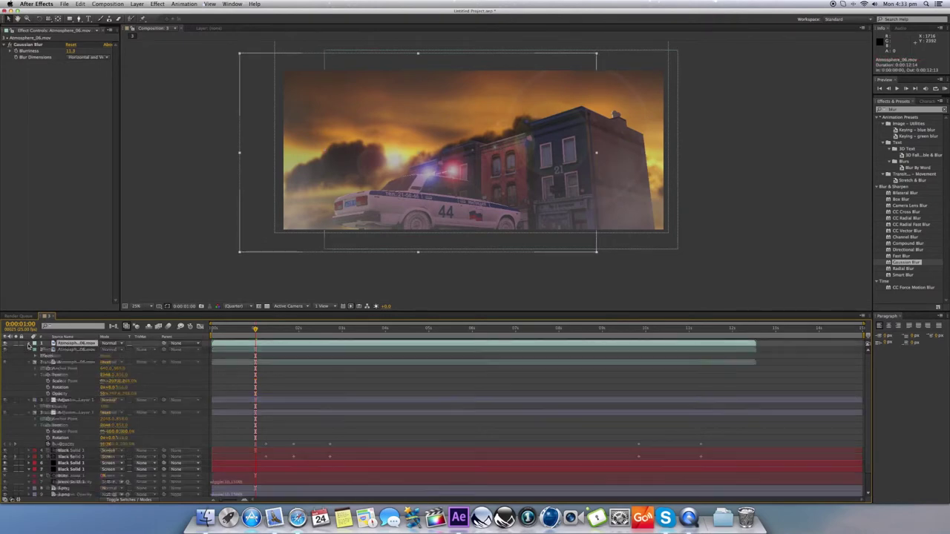
{"action": "left_click", "coordinate": [35, 356]}
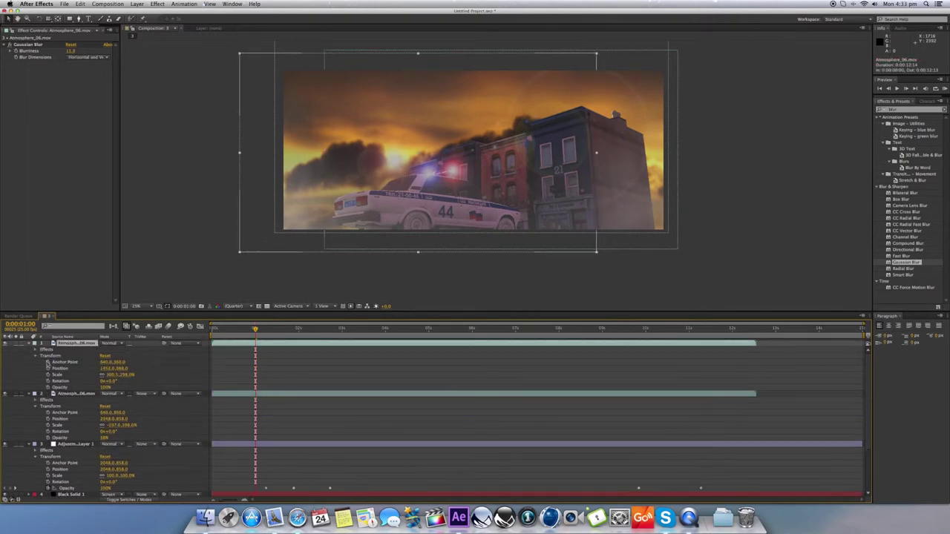
{"action": "left_click", "coordinate": [104, 389]}
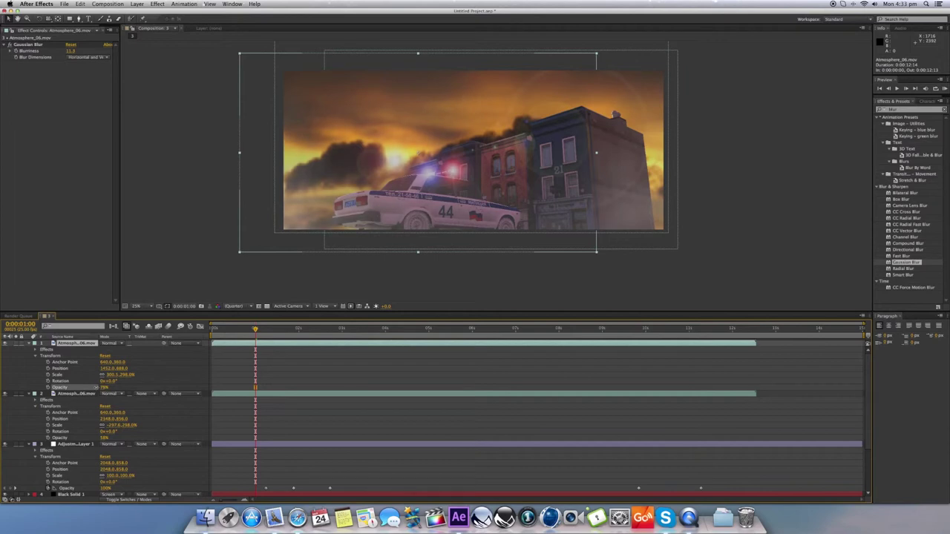
{"action": "left_click", "coordinate": [191, 283]}
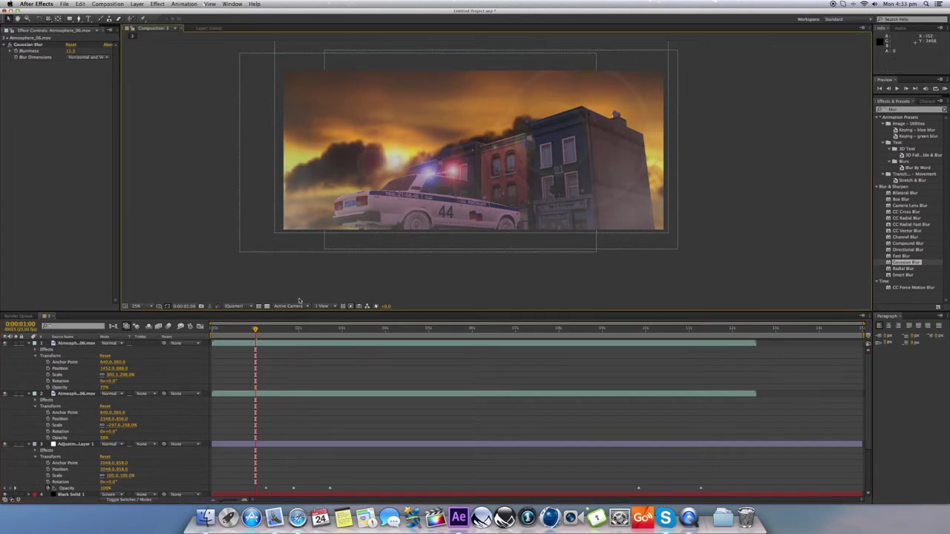
{"action": "left_click_drag", "start_coordinate": [256, 329], "coordinate": [265, 329]}
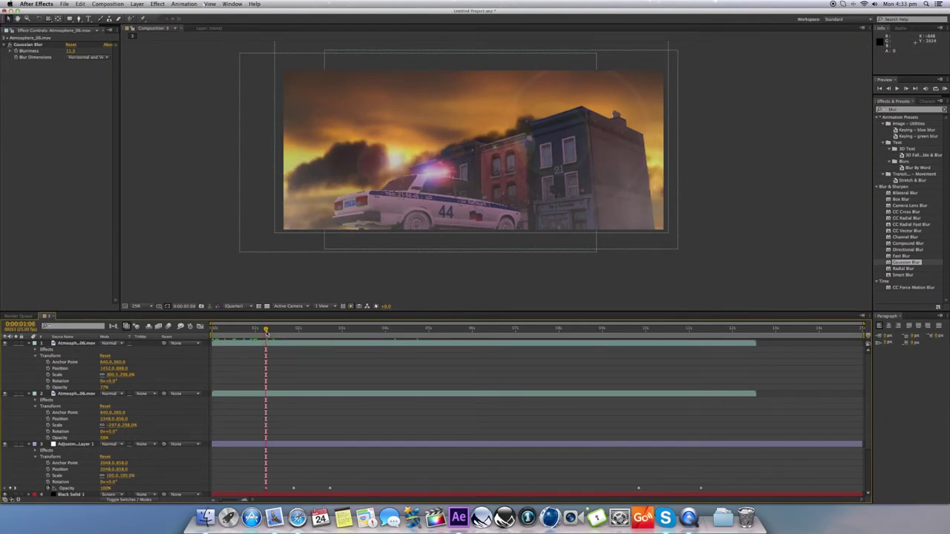
{"action": "left_click_drag", "start_coordinate": [267, 331], "coordinate": [304, 330]}
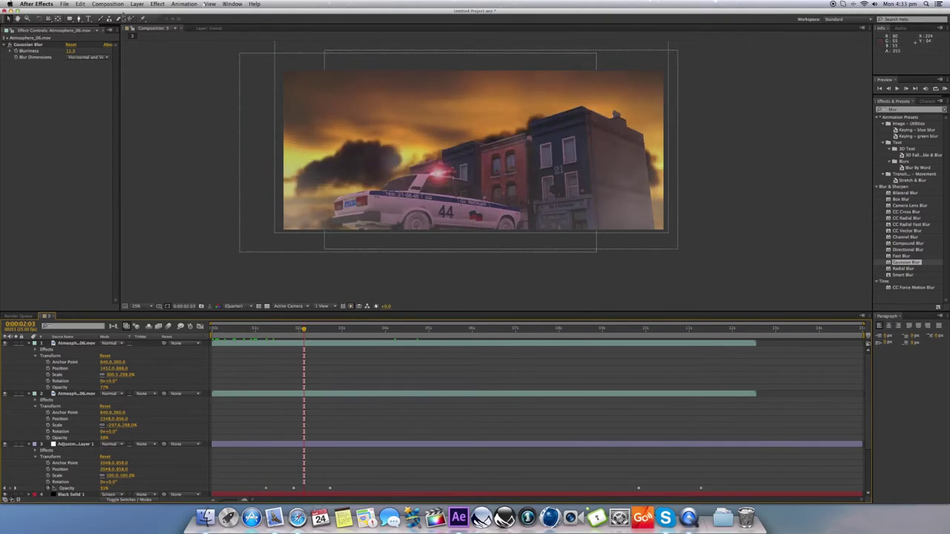
Queue the comp with an Apple ProRes 422 QuickTime output module and start the render
{"action": "left_click", "coordinate": [107, 3]}
{"action": "left_click", "coordinate": [115, 57]}
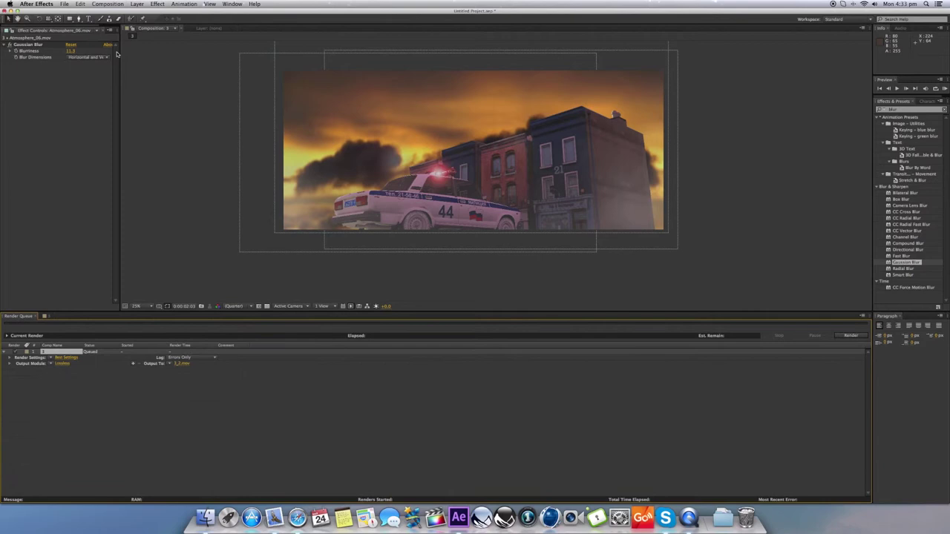
{"action": "left_click", "coordinate": [61, 364]}
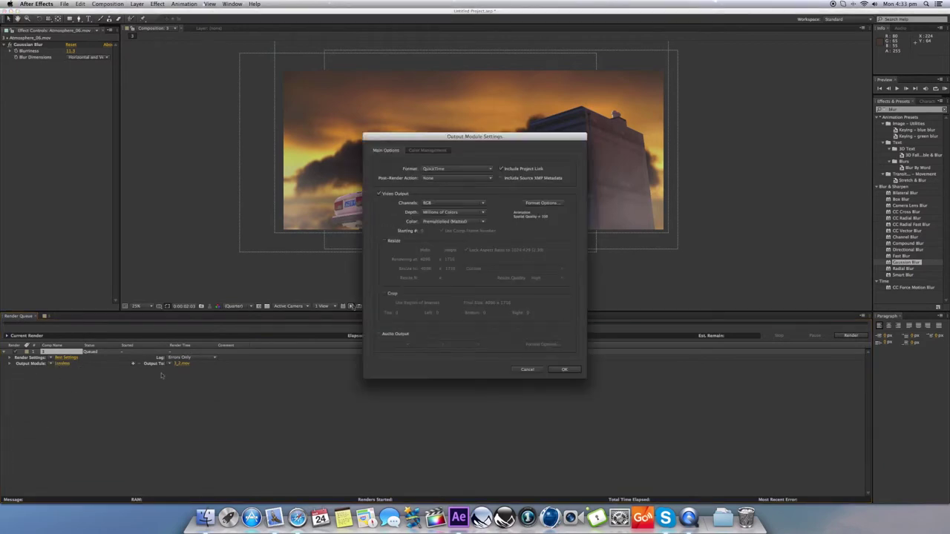
{"action": "left_click", "coordinate": [529, 203]}
{"action": "left_click", "coordinate": [477, 181]}
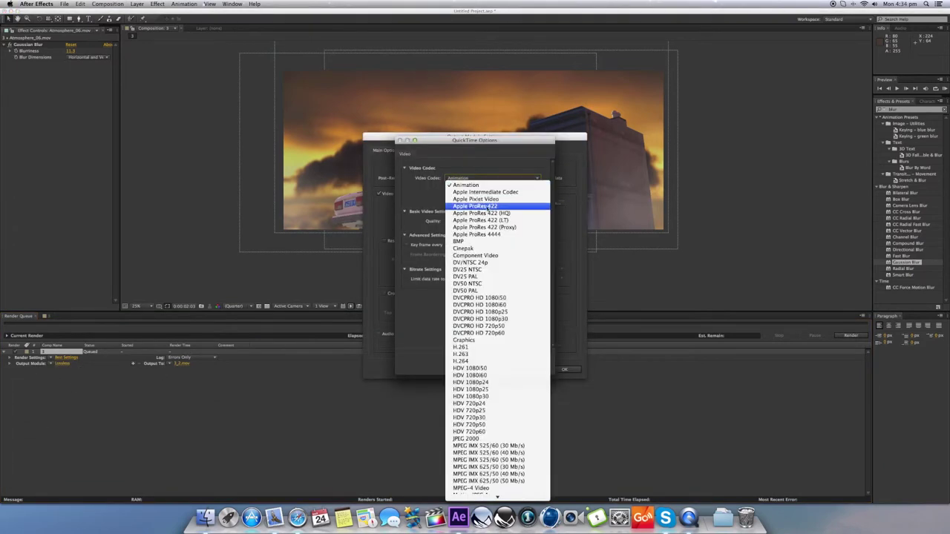
{"action": "left_click", "coordinate": [482, 199]}
{"action": "left_click", "coordinate": [532, 366]}
{"action": "left_click", "coordinate": [563, 369]}
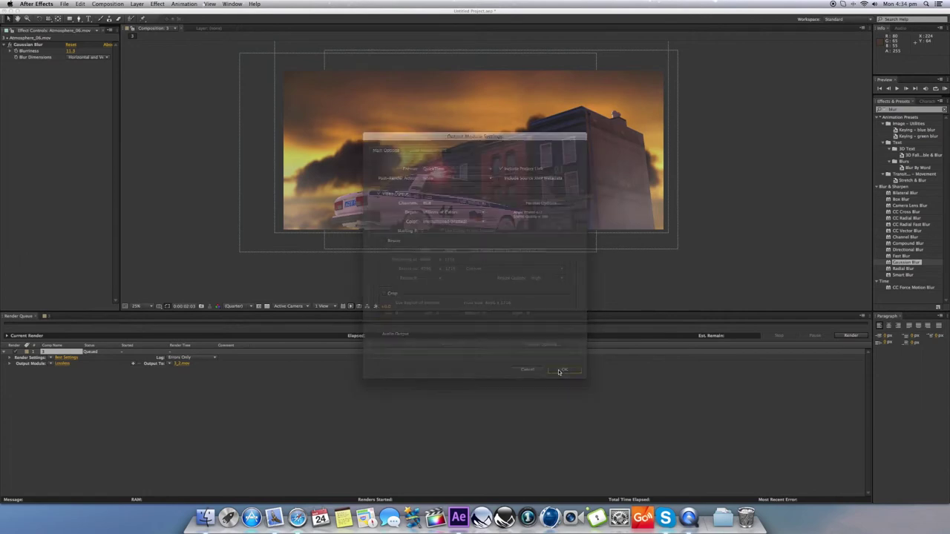
{"action": "left_click", "coordinate": [848, 335]}
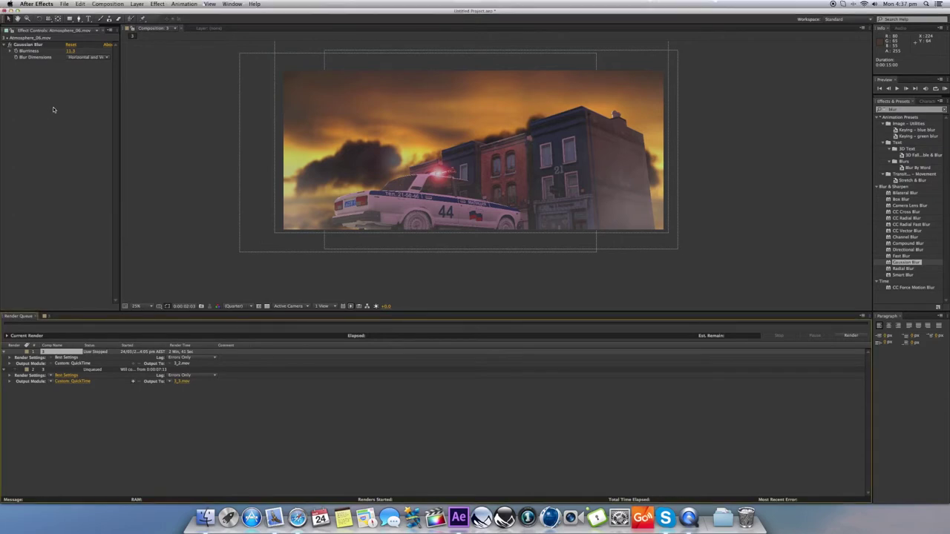
Collapse the layer properties and bring 3_2.mov from Finder into the Project panel
{"action": "left_click", "coordinate": [46, 315]}
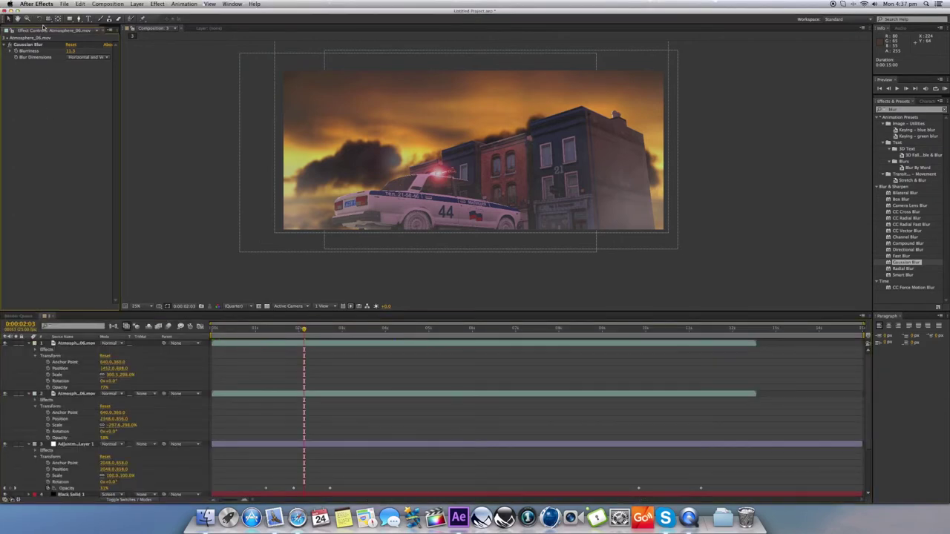
{"action": "left_click", "coordinate": [89, 31]}
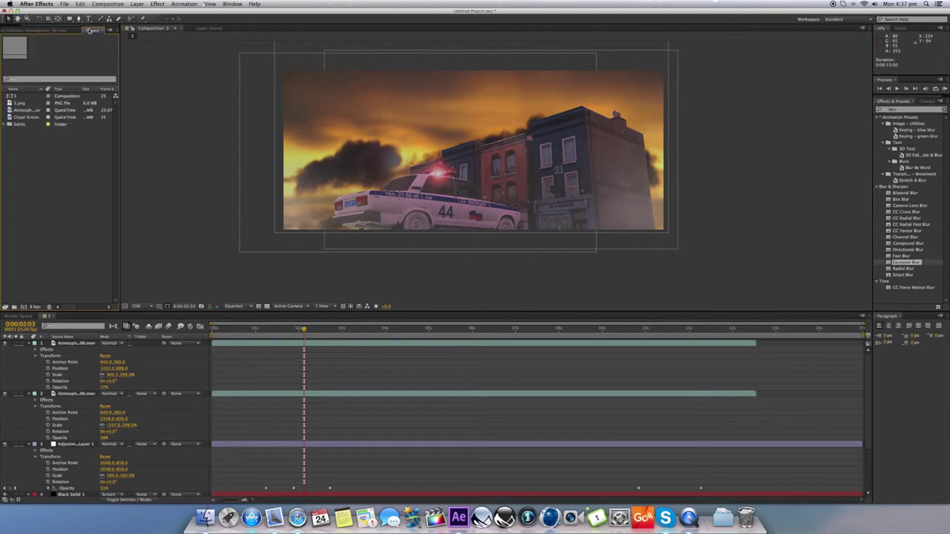
{"action": "key", "text": "super+grave"}
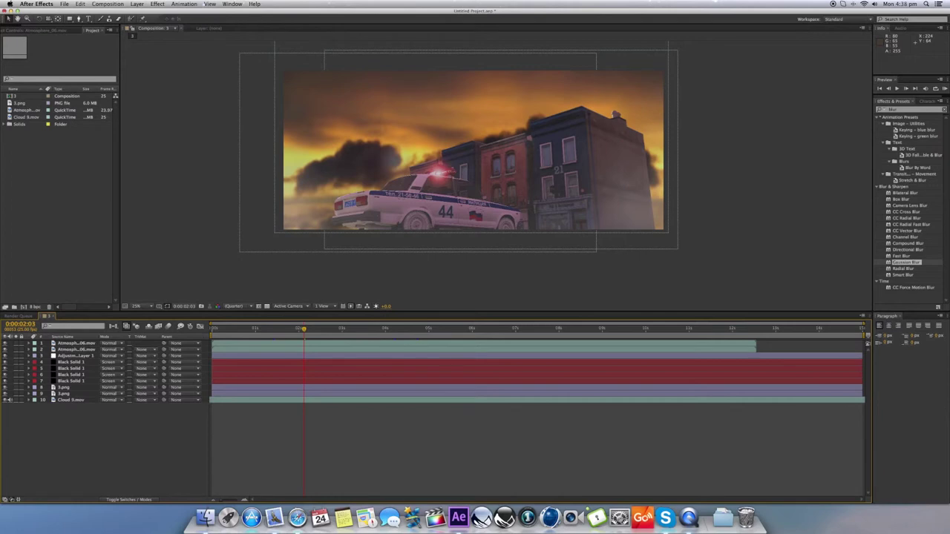
{"action": "left_click_drag", "start_coordinate": [37, 248], "coordinate": [71, 192]}
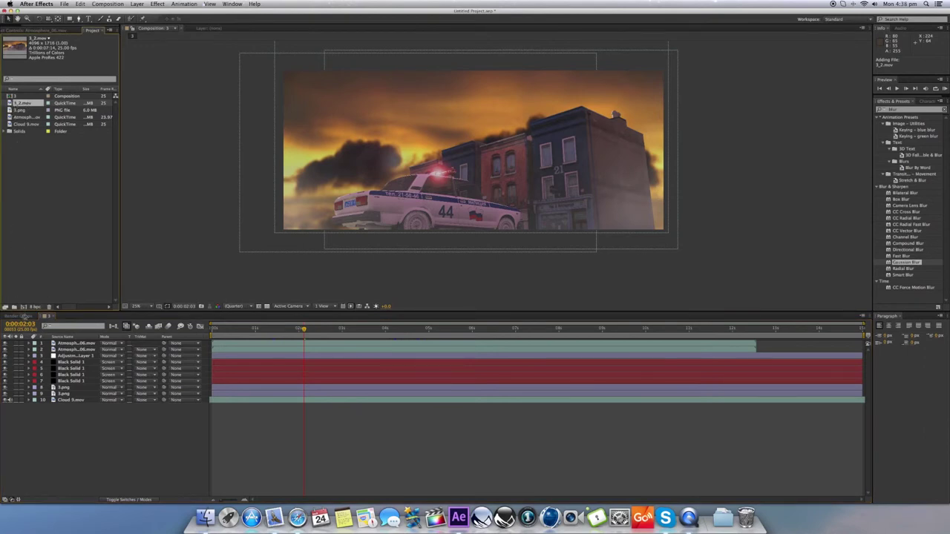
Create Comp 1 at 1920×1080, HDTV 1080 25, with aspect ratio lock turned off
{"action": "left_click", "coordinate": [24, 307]}
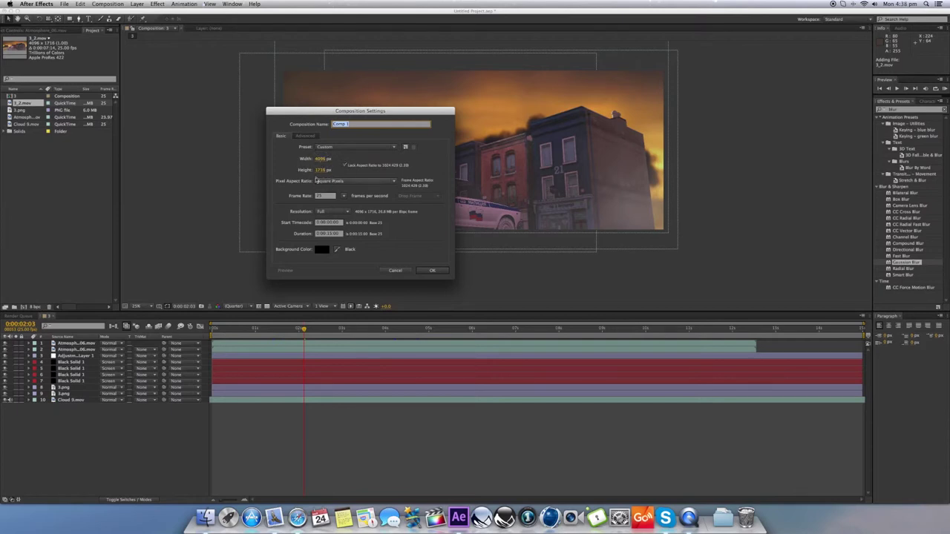
{"action": "left_click", "coordinate": [345, 165]}
{"action": "left_click", "coordinate": [326, 160]}
{"action": "type", "text": "4"}
{"action": "type", "text": "920"}
{"action": "key", "text": "Tab"}
{"action": "type", "text": "1080"}
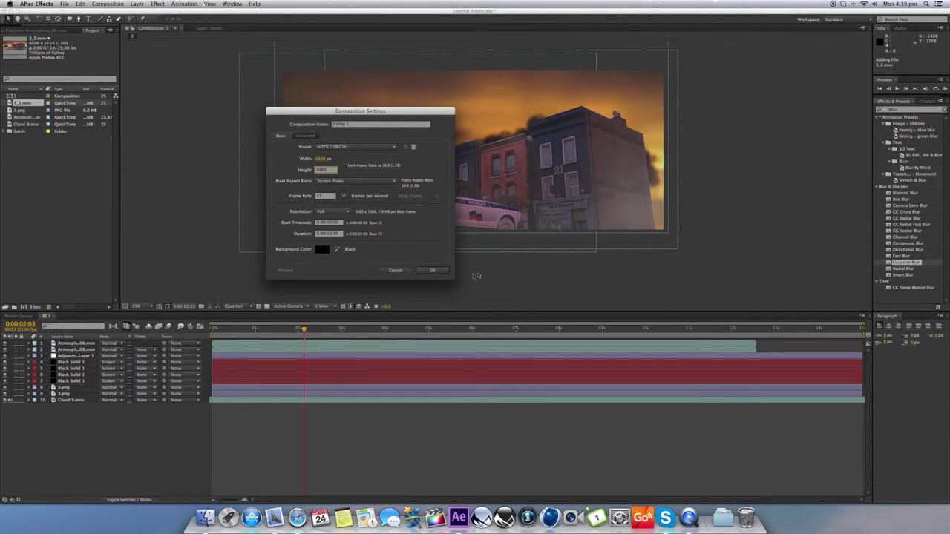
{"action": "left_click", "coordinate": [432, 271]}
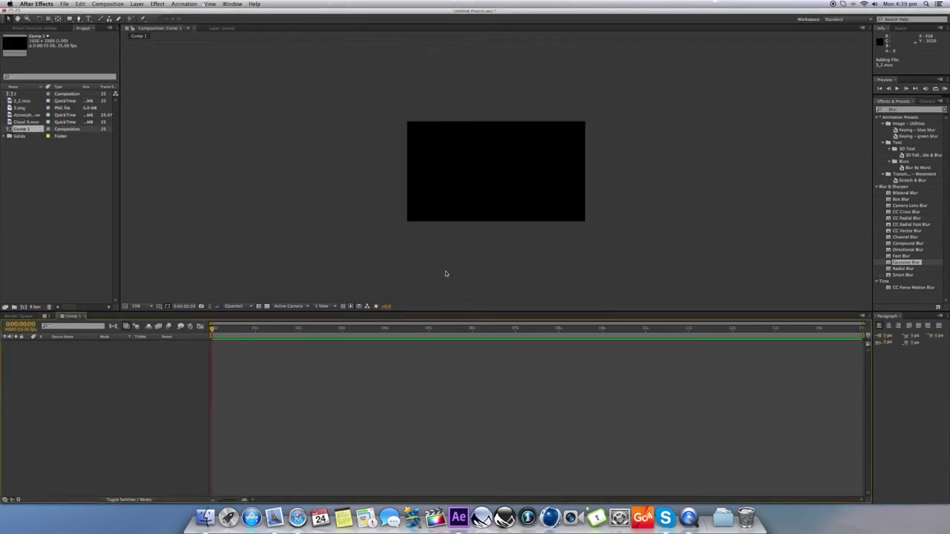
Put 3_2.mov in Comp 1, scaled to about 64% and positioned at 1232, 532
{"action": "left_click", "coordinate": [25, 101]}
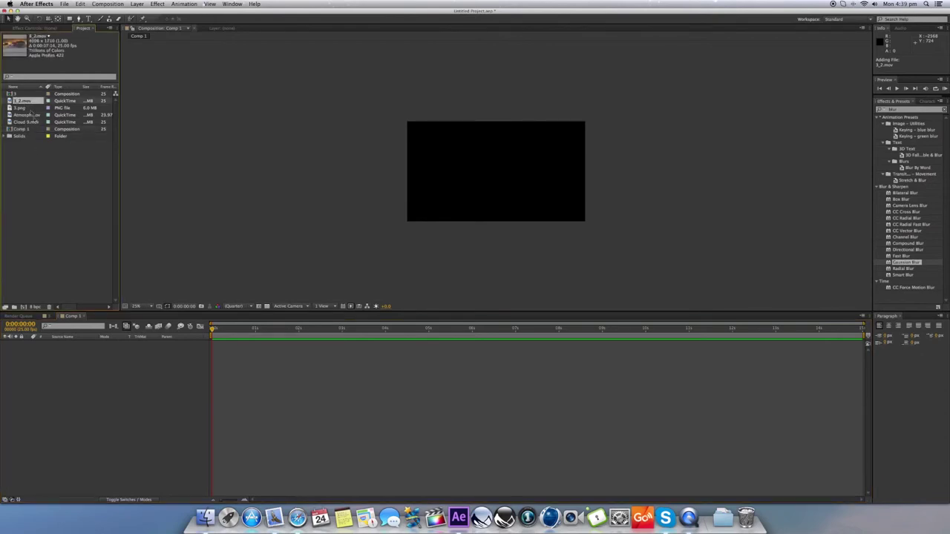
{"action": "left_click_drag", "start_coordinate": [44, 157], "coordinate": [497, 171]}
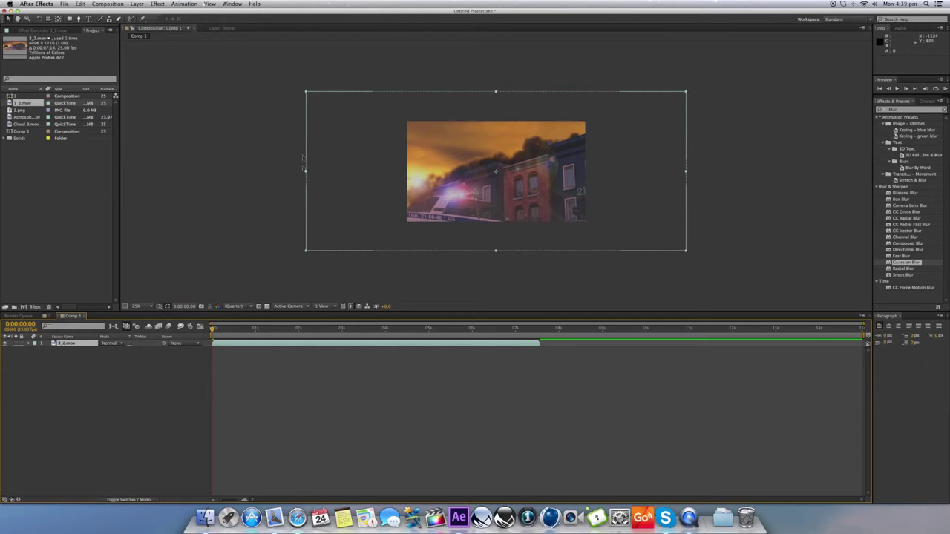
{"action": "left_click_drag", "start_coordinate": [439, 211], "coordinate": [469, 192]}
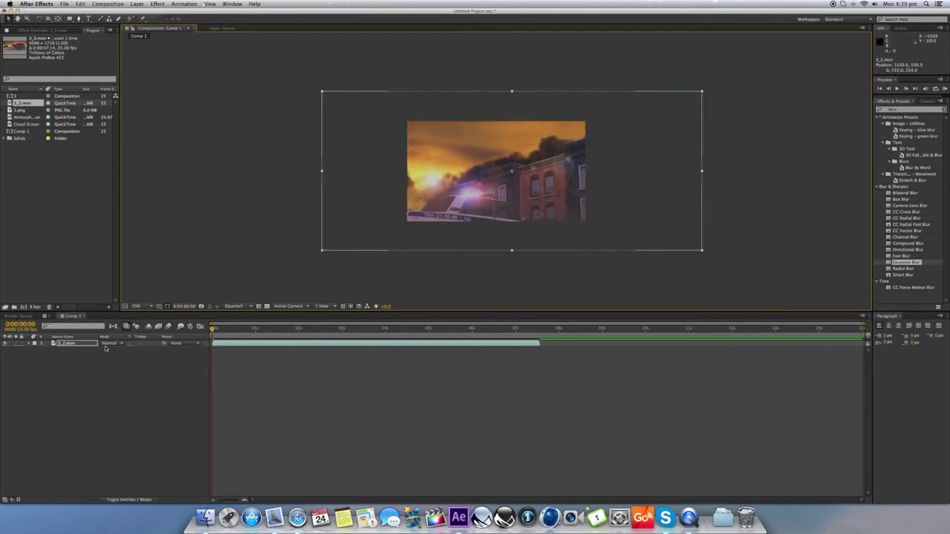
{"action": "left_click", "coordinate": [65, 345]}
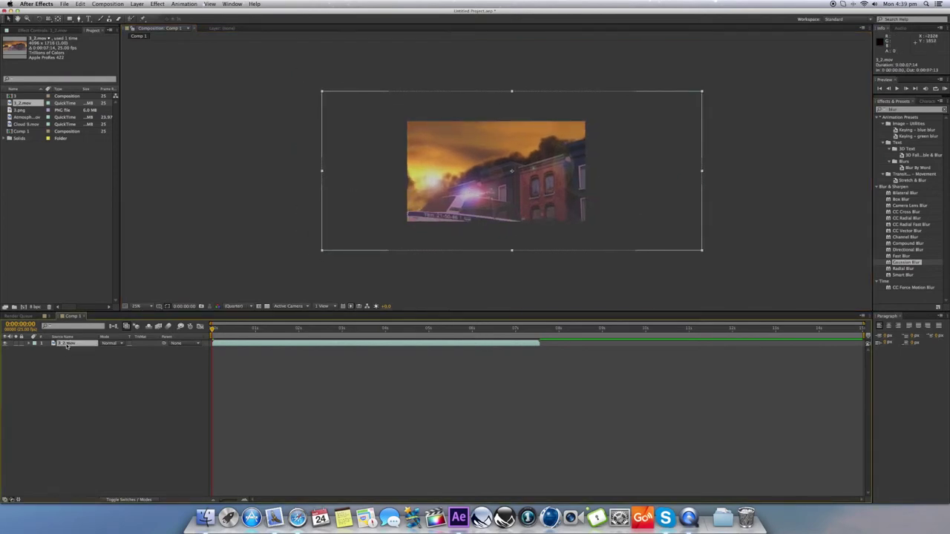
{"action": "key", "text": "s"}
{"action": "left_click_drag", "start_coordinate": [115, 354], "coordinate": [103, 351]}
{"action": "mouse_move", "coordinate": [519, 192]}
{"action": "left_mouse_down"}
{"action": "mouse_move", "coordinate": [504, 190]}
{"action": "mouse_move", "coordinate": [526, 191]}
{"action": "left_mouse_up"}
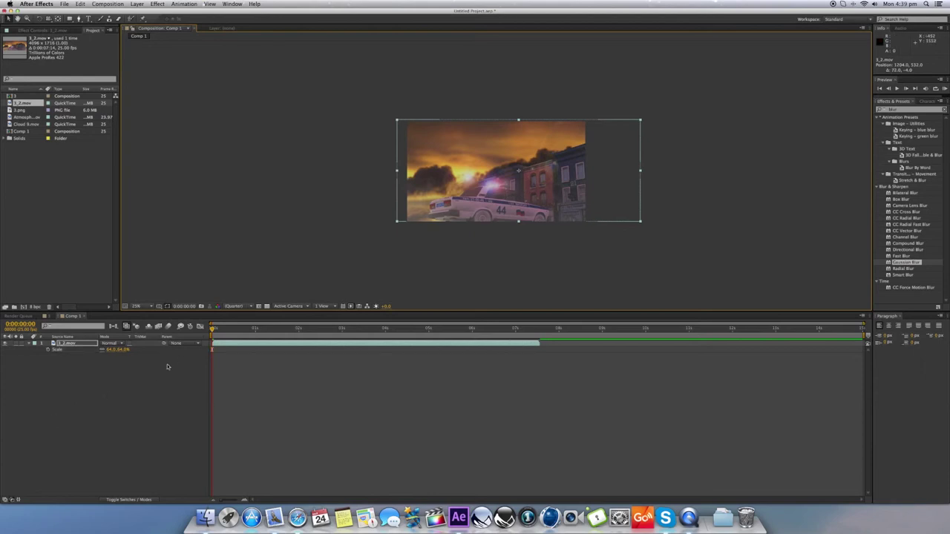
{"action": "left_click_drag", "start_coordinate": [213, 331], "coordinate": [216, 330]}
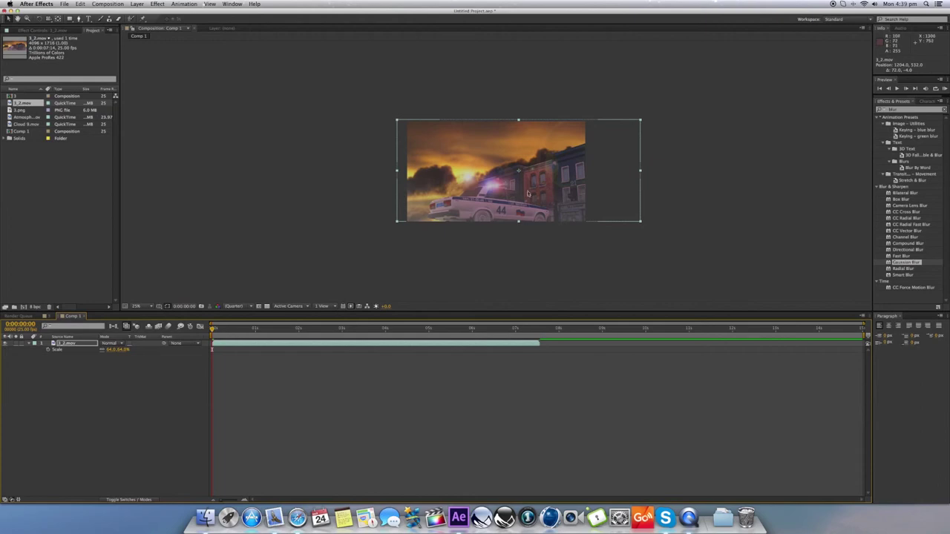
{"action": "left_click_drag", "start_coordinate": [521, 193], "coordinate": [524, 193]}
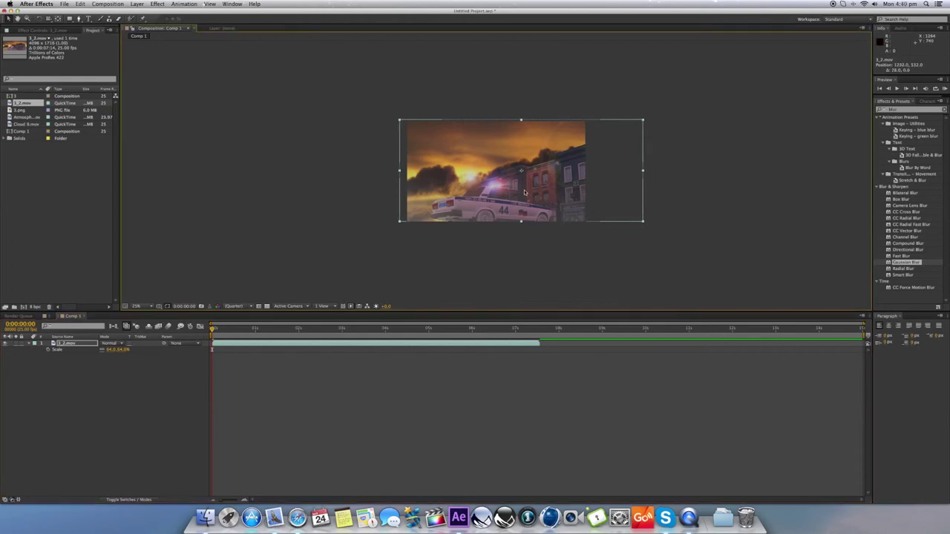
{"action": "left_click", "coordinate": [32, 344]}
Set starting Position and Scale keyframes with the footage at 64% scale
{"action": "left_click", "coordinate": [32, 344]}
{"action": "left_click", "coordinate": [75, 388]}
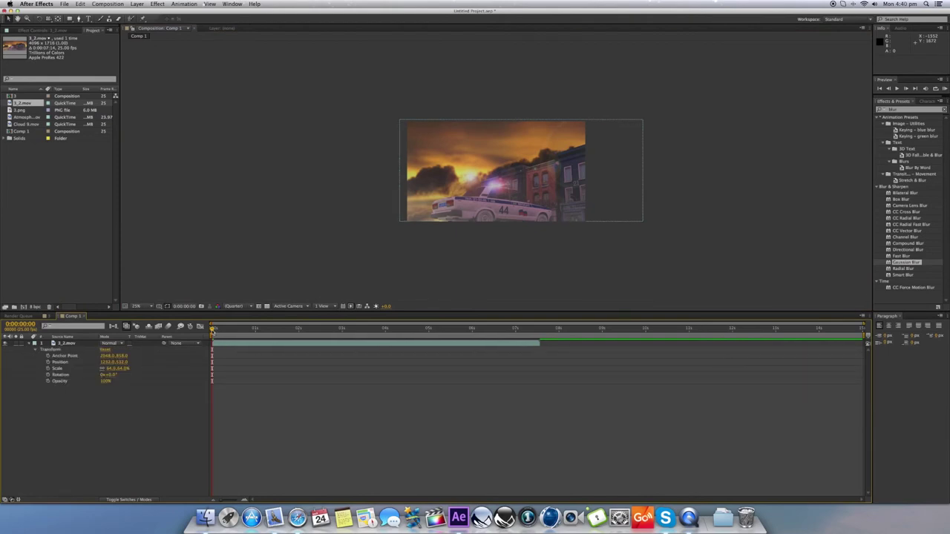
{"action": "left_click", "coordinate": [521, 198]}
{"action": "left_click_drag", "start_coordinate": [521, 197], "coordinate": [530, 201]}
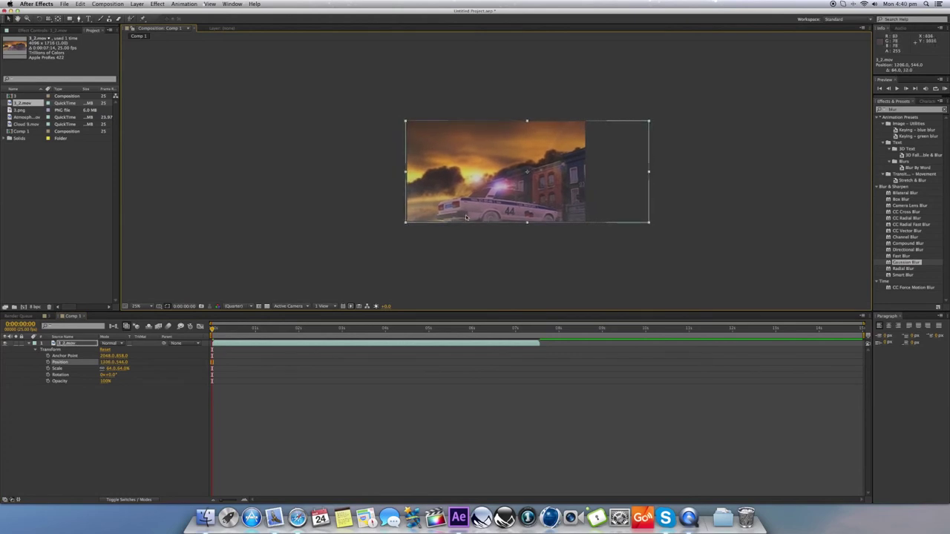
{"action": "left_click", "coordinate": [47, 361]}
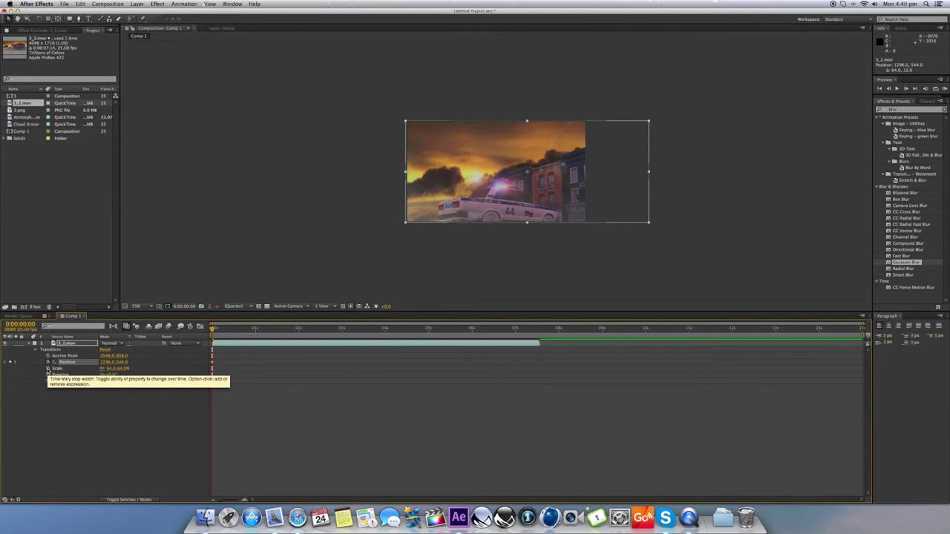
{"action": "left_click", "coordinate": [48, 369]}
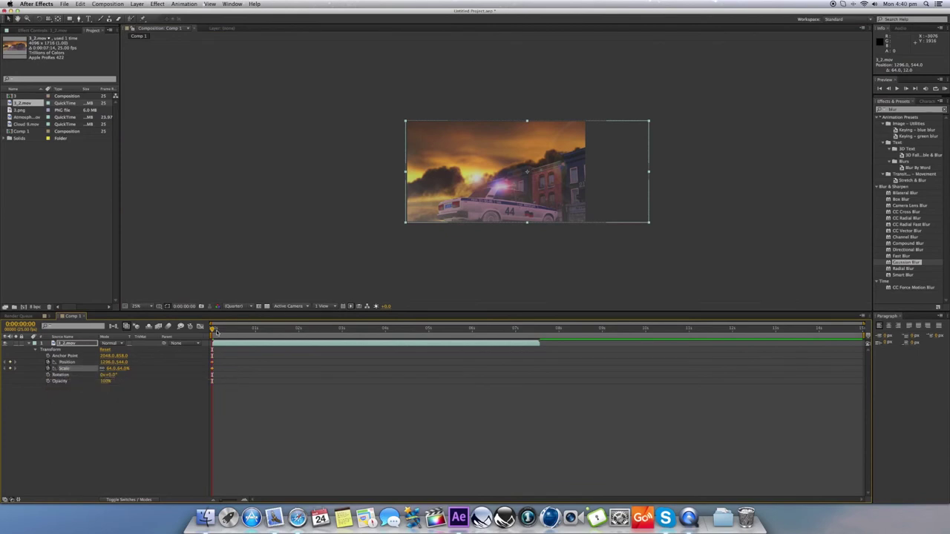
At about 0:00:07:11, enlarge the footage to 88% and frame the buildings
{"action": "left_click_drag", "start_coordinate": [213, 331], "coordinate": [533, 339]}
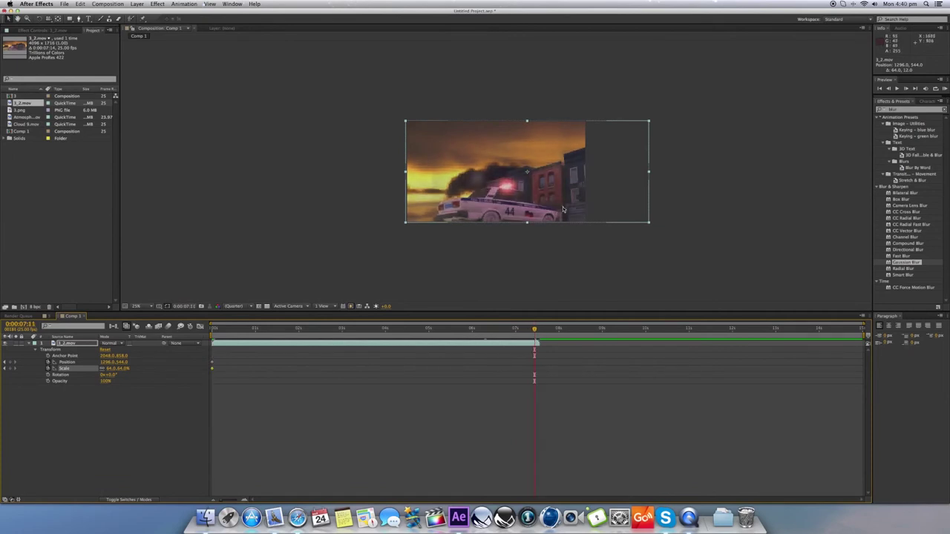
{"action": "left_click_drag", "start_coordinate": [564, 209], "coordinate": [521, 209]}
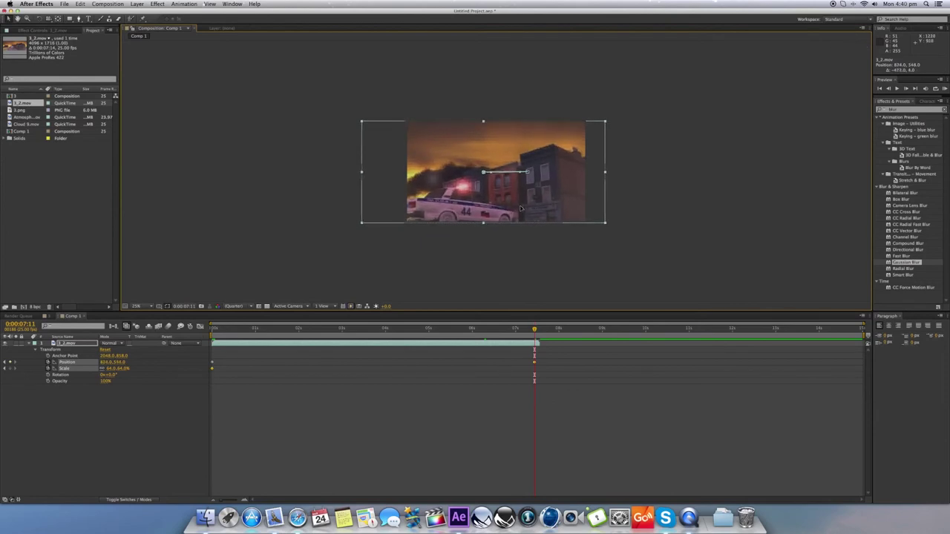
{"action": "left_click_drag", "start_coordinate": [109, 369], "coordinate": [120, 368]}
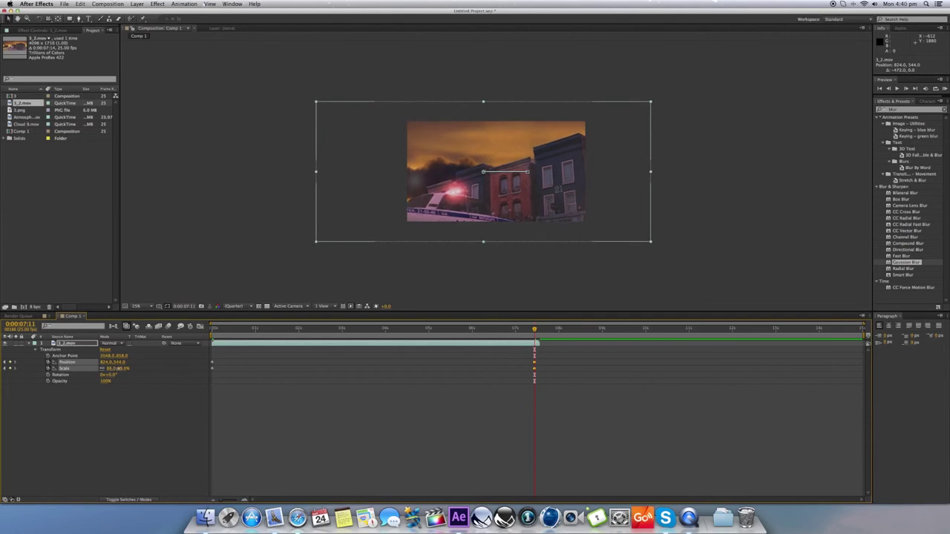
{"action": "left_click_drag", "start_coordinate": [543, 211], "coordinate": [519, 216]}
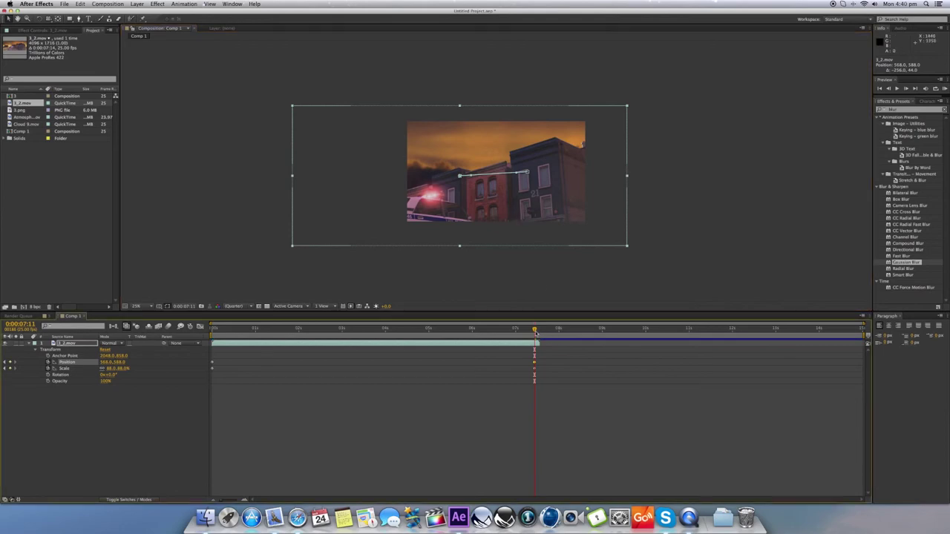
{"action": "left_click_drag", "start_coordinate": [534, 332], "coordinate": [211, 331]}
{"action": "left_click", "coordinate": [243, 268]}
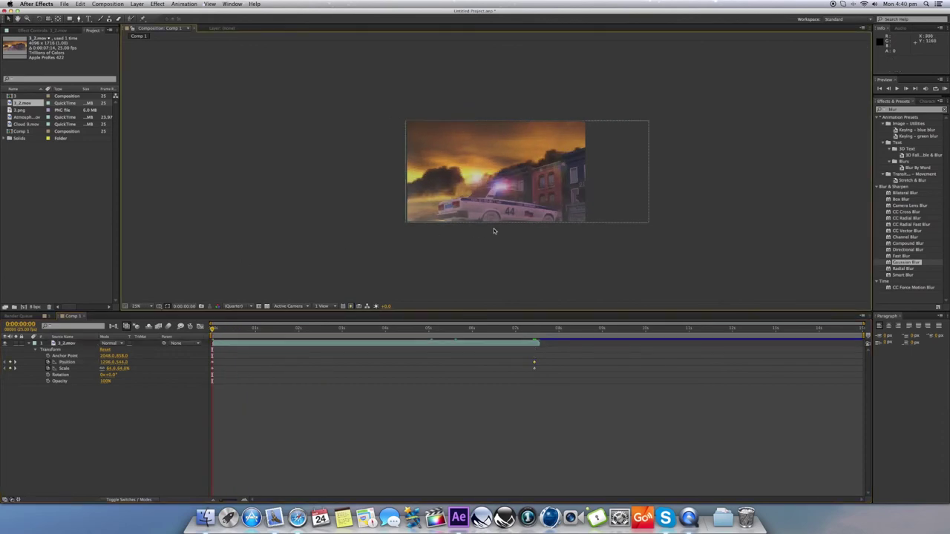
{"action": "scroll", "coordinate": [493, 231], "scroll_direction": "up", "scroll_amount": 2}
{"action": "key", "text": "space"}
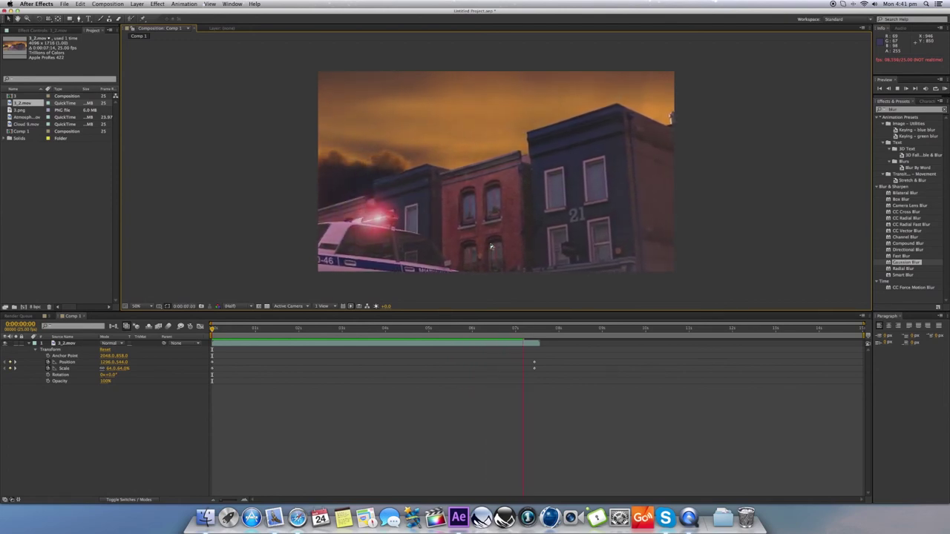
{"action": "key", "text": "space"}
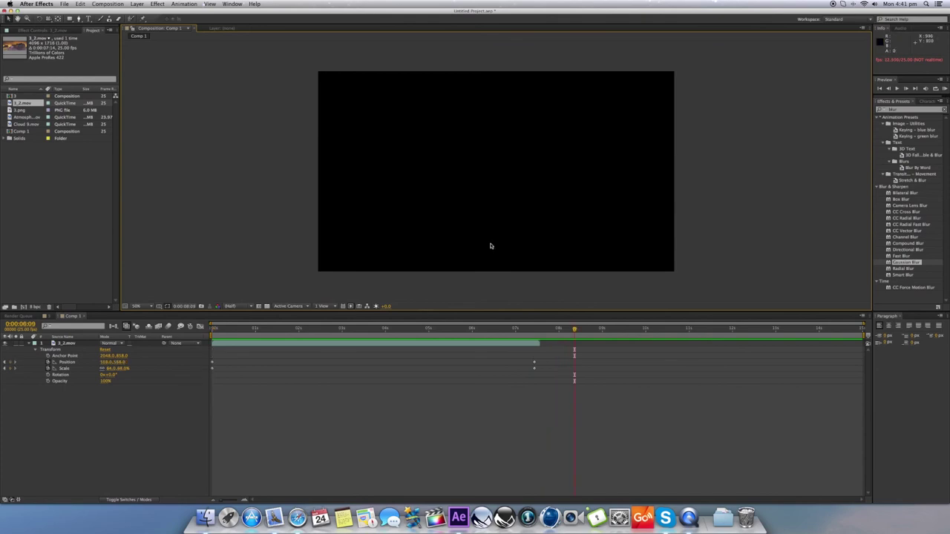
{"action": "left_click", "coordinate": [408, 330]}
{"action": "left_click_drag", "start_coordinate": [404, 331], "coordinate": [211, 334]}
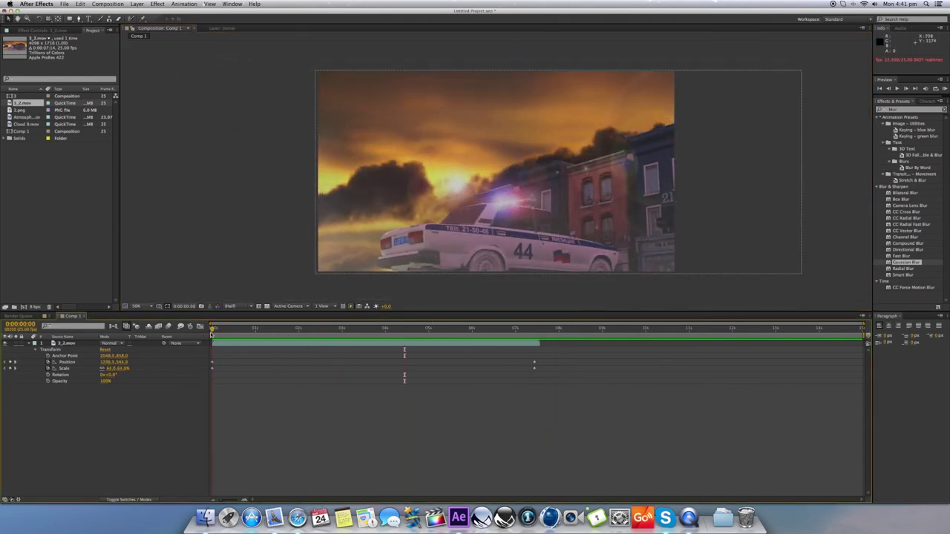
{"action": "left_click", "coordinate": [222, 273]}
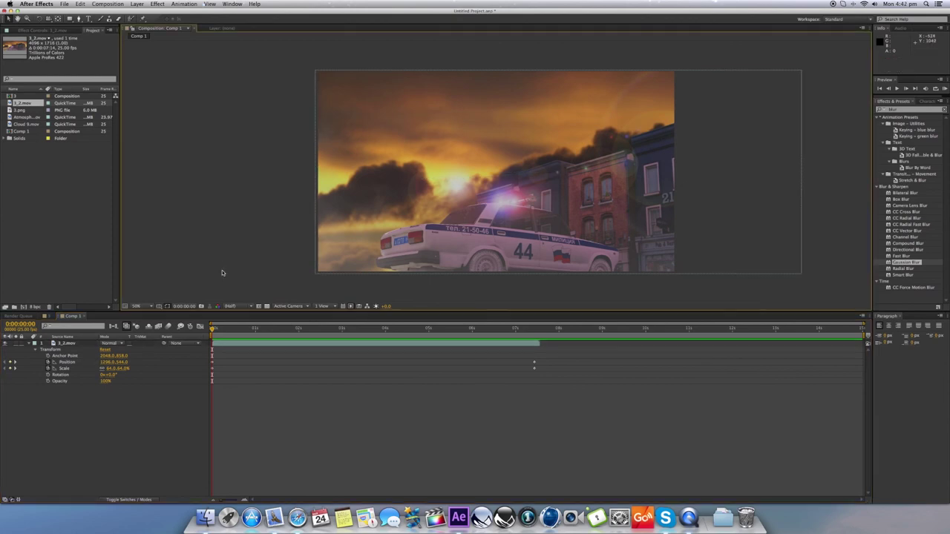
{"action": "left_click_drag", "start_coordinate": [217, 329], "coordinate": [278, 333]}
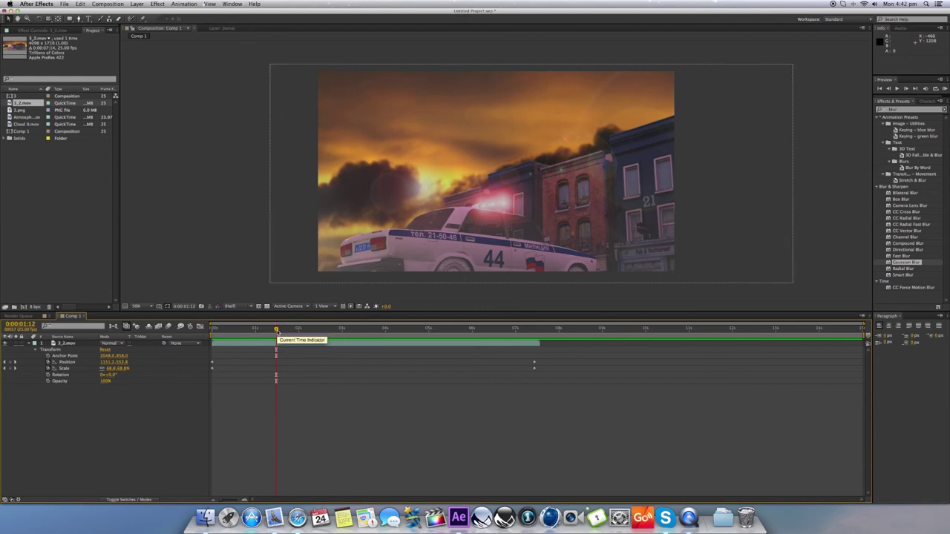
{"action": "left_click_drag", "start_coordinate": [276, 329], "coordinate": [217, 329]}
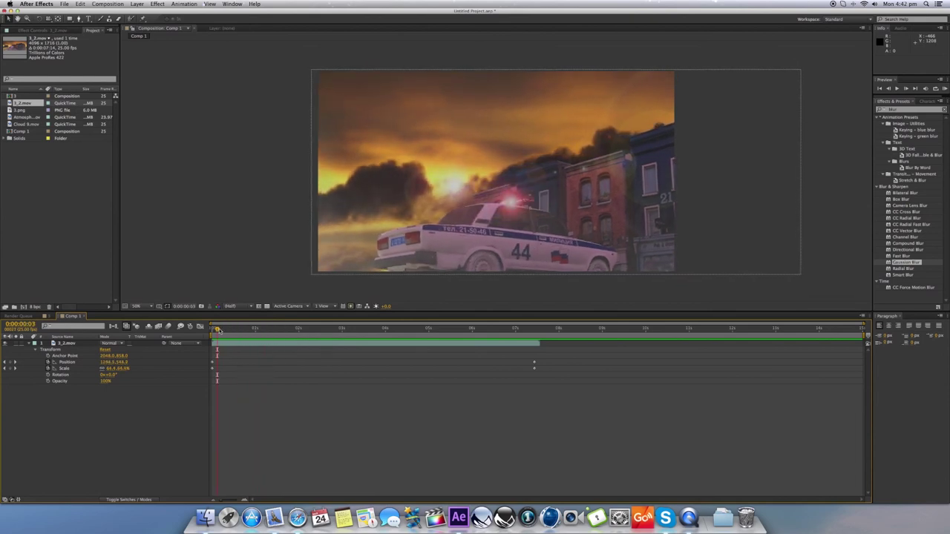